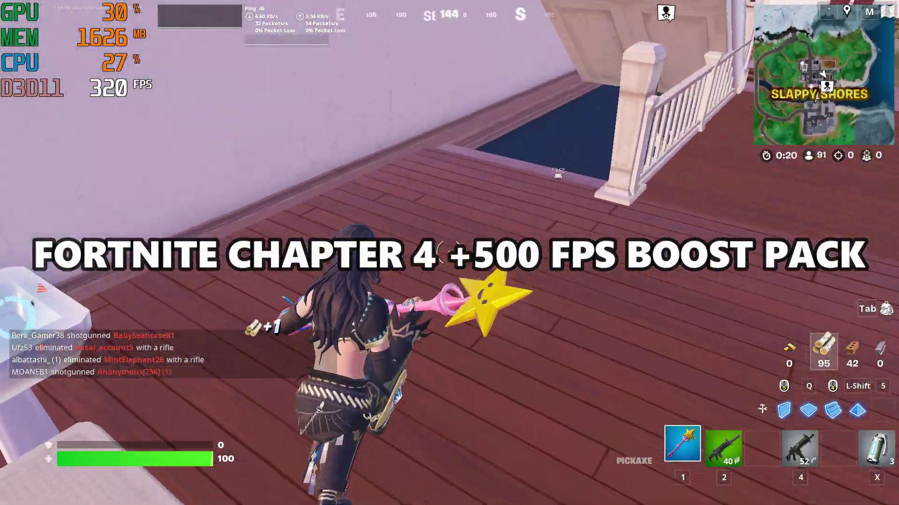
key(2)
key(1)
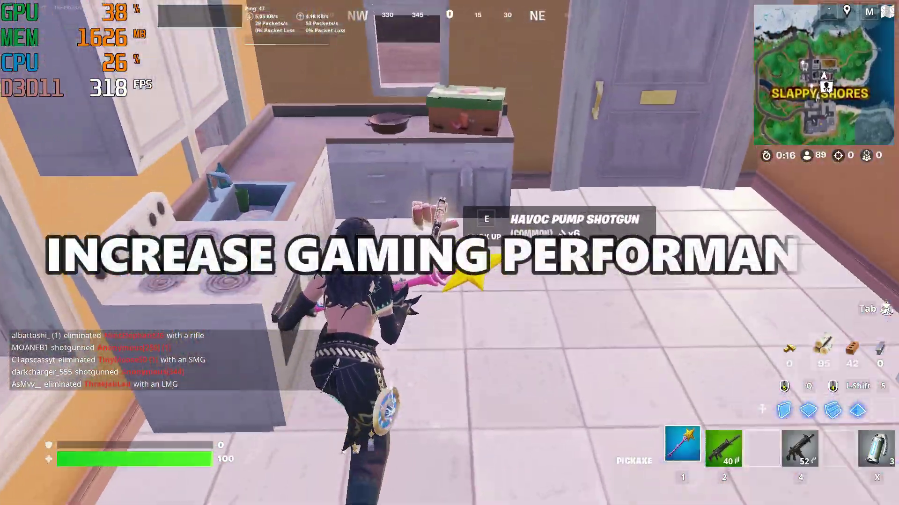
key(w)
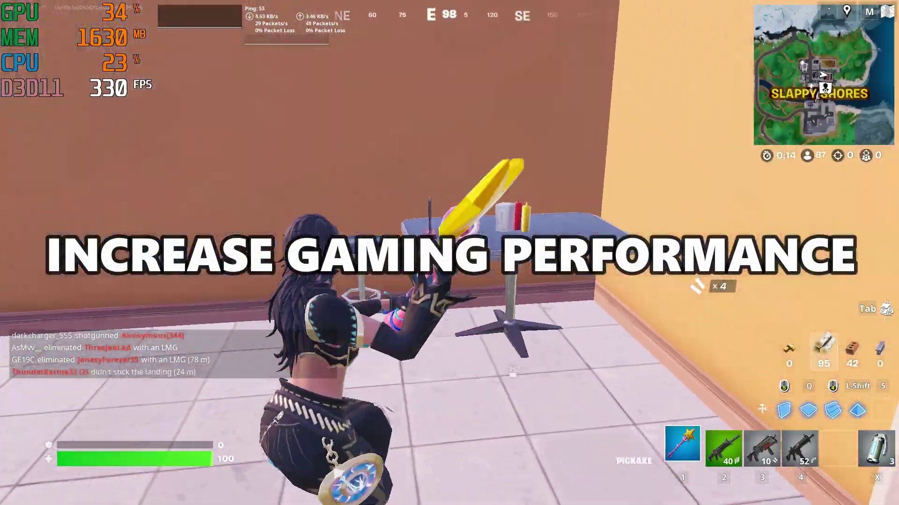
click(449, 253)
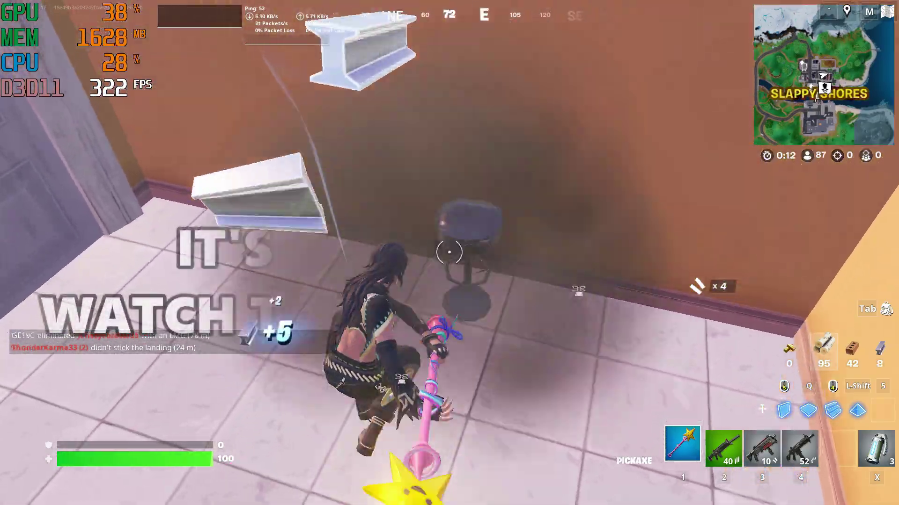
click(449, 253)
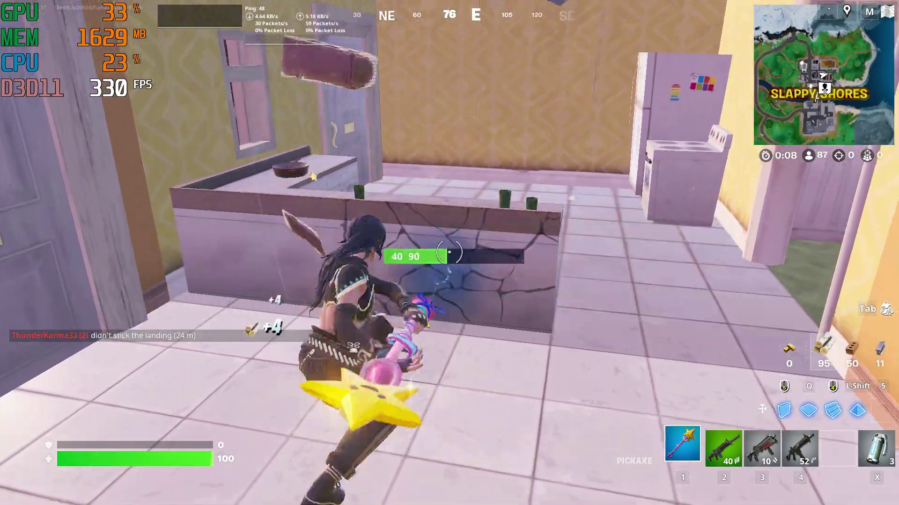
click(449, 253)
click(449, 253)
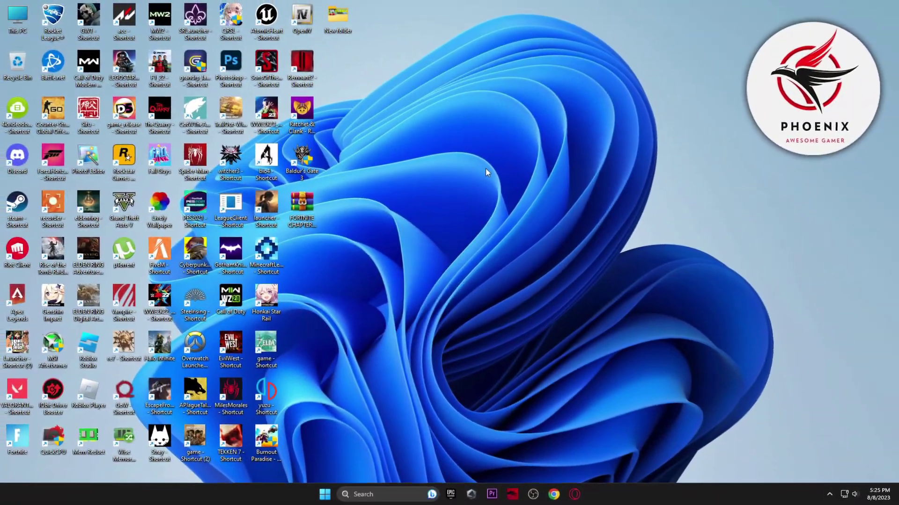
Step: Find the Windows Update settings through the system search, check for updates, and close Settings
click(376, 494)
text(windows)
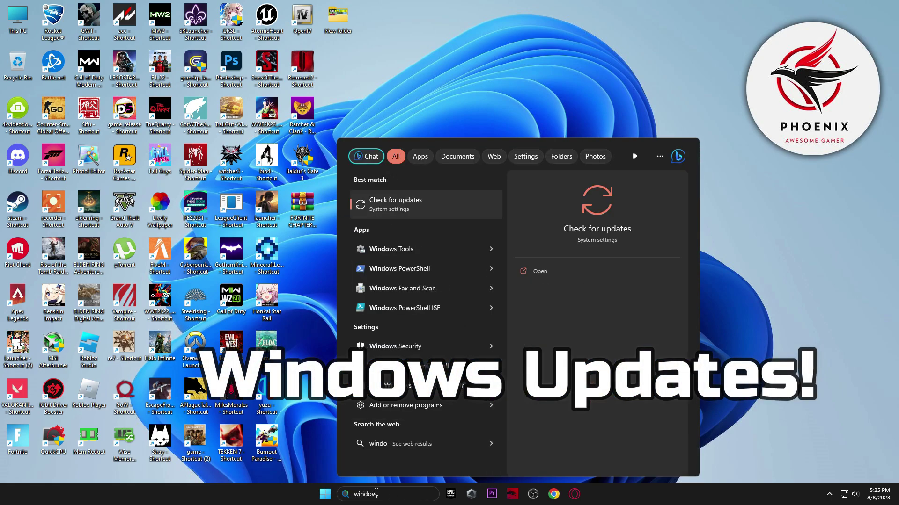
click(401, 234)
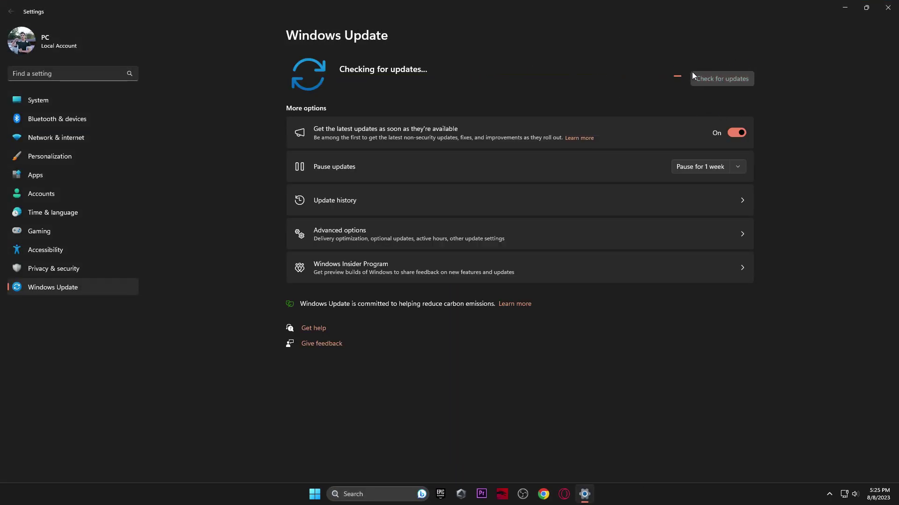
click(889, 8)
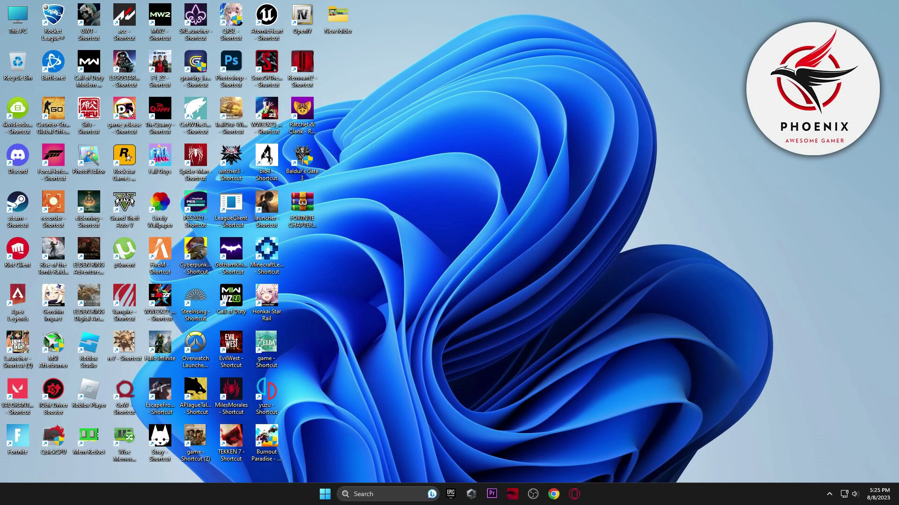
Step: Open Computer Management for This PC and expand the display adapters in Device Manager
right_click(15, 18)
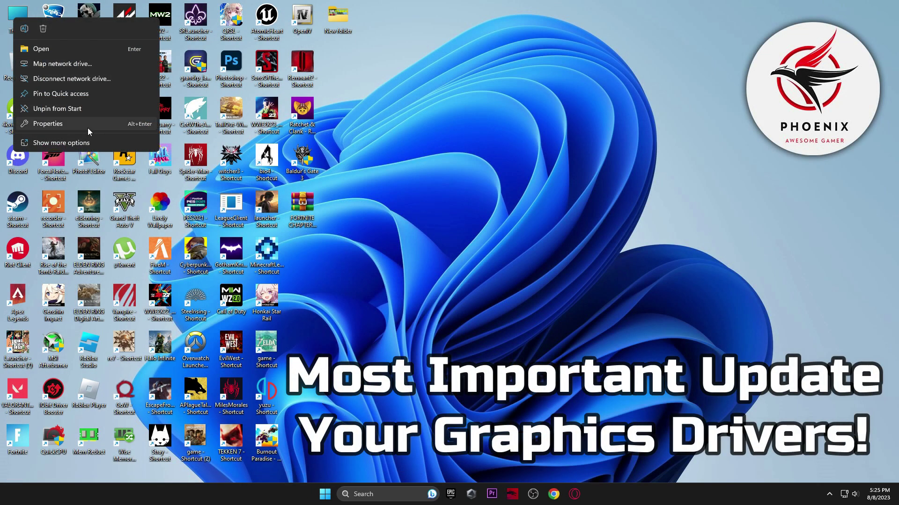
click(31, 145)
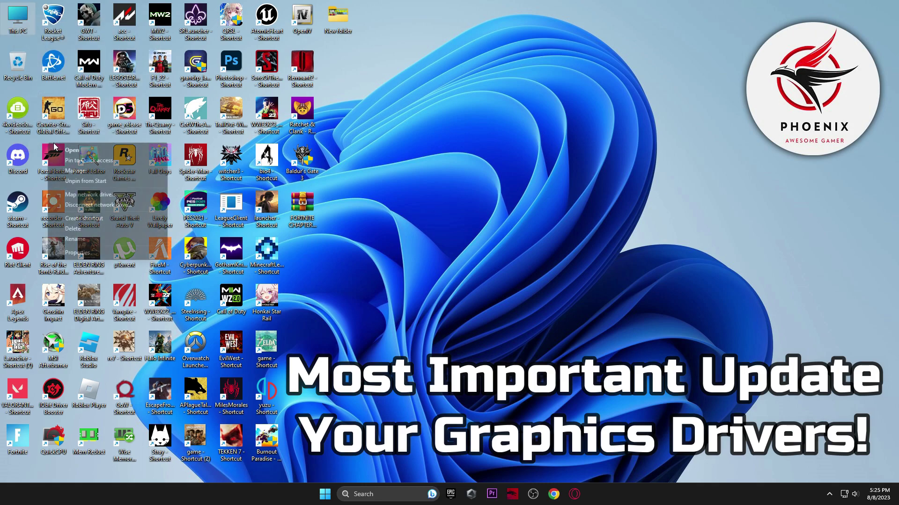
click(68, 171)
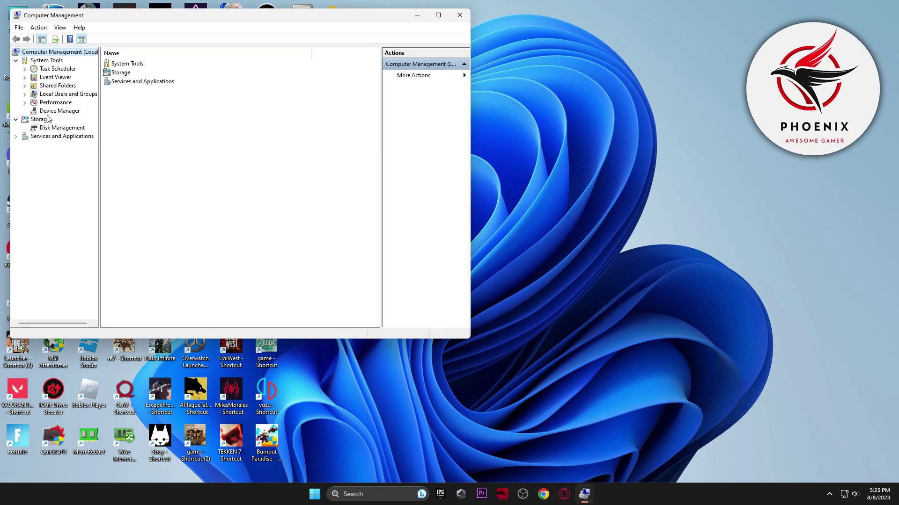
click(51, 112)
click(115, 86)
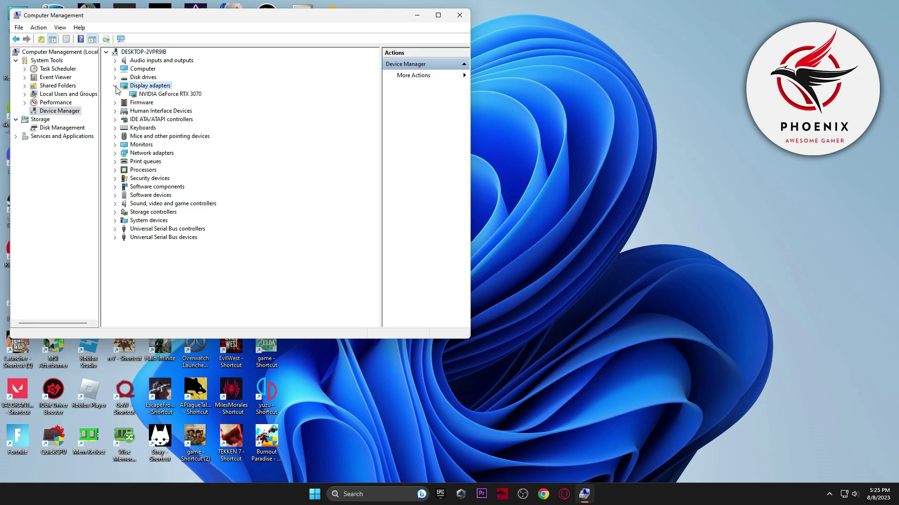
Step: Run an automatic driver search for the NVIDIA GeForce RTX 3070 and close Computer Management
right_click(170, 95)
click(201, 101)
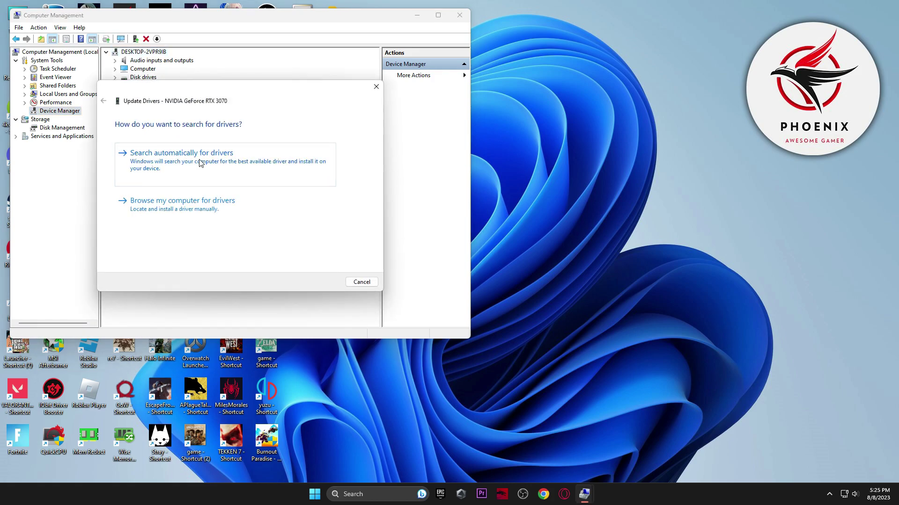
click(201, 159)
click(375, 87)
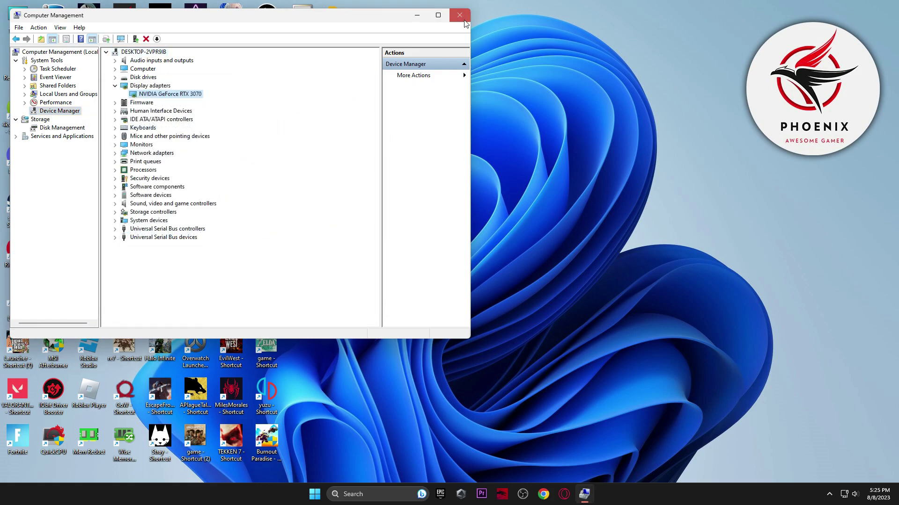
click(460, 15)
Step: Move the Fortnite Chapter 4 FPS boost pack archive to a clear desktop area, extract it there, and place the extracted folder beside it
drag(430, 192, 528, 111)
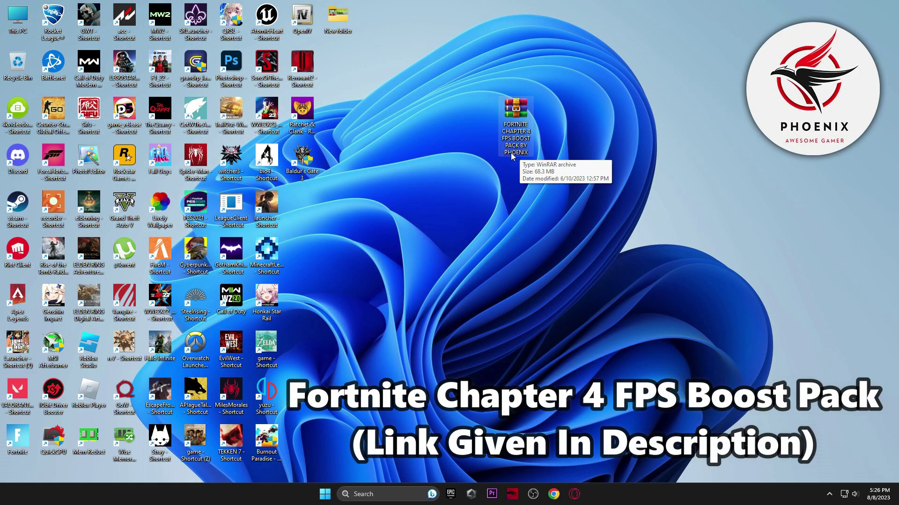
right_click(522, 129)
mouse_move(563, 271)
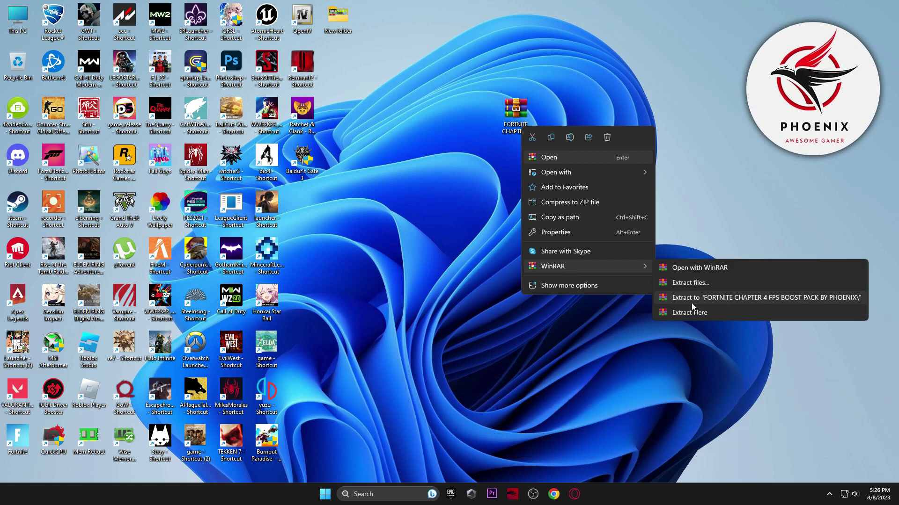
click(701, 316)
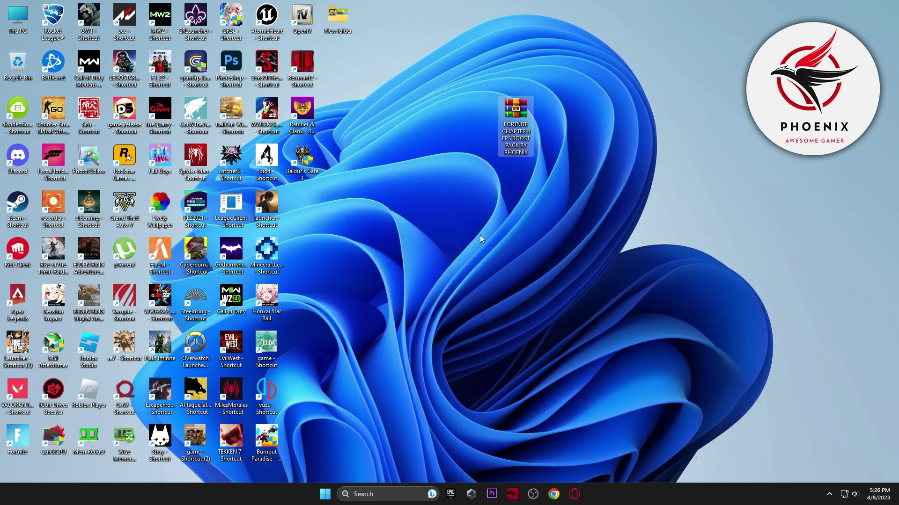
drag(314, 216, 470, 142)
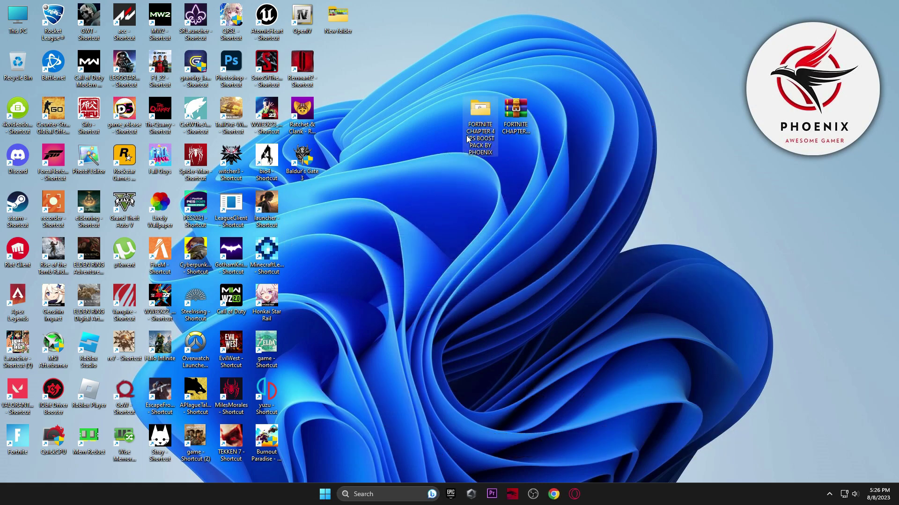
Step: Open the 0 Start folder in the extracted boost pack and launch the Create A Restore Point shortcut
double_click(475, 118)
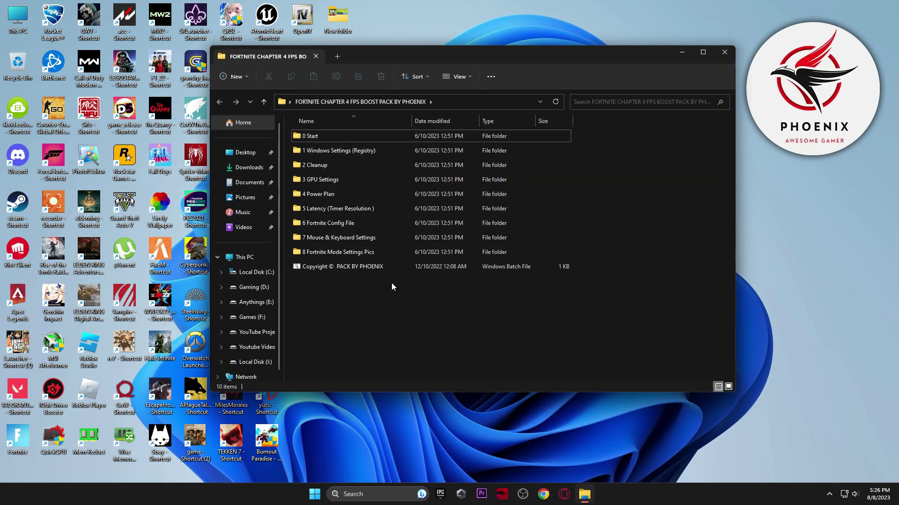
double_click(366, 134)
double_click(362, 136)
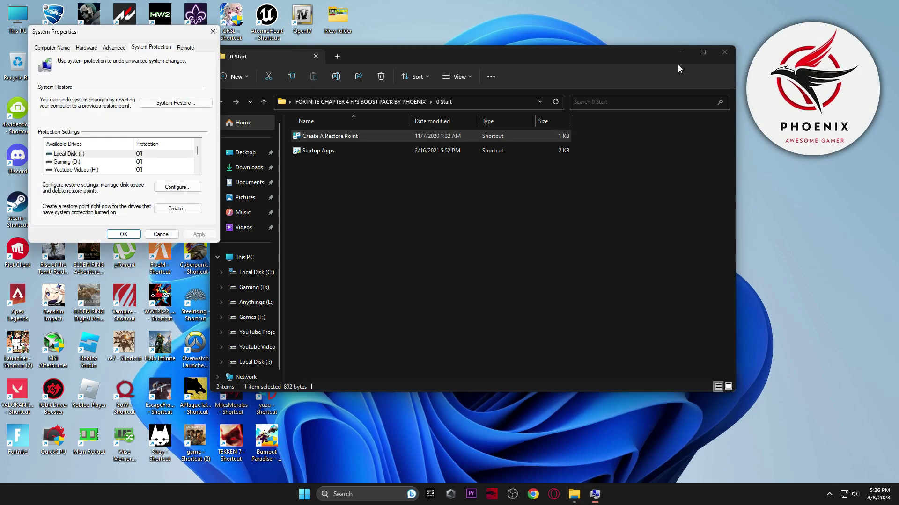
Step: Minimize the folder window and configure Local Disk (C:) with system protection turned on
click(681, 52)
drag(160, 26, 527, 64)
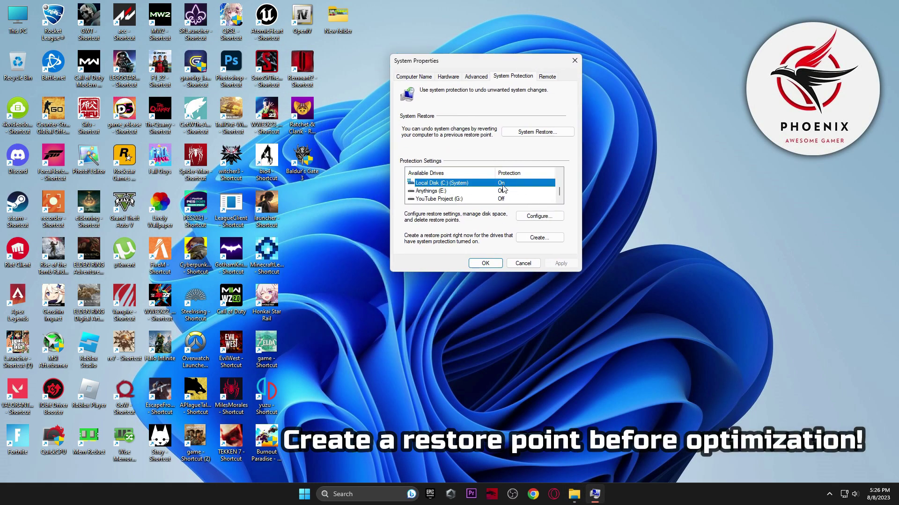
click(543, 219)
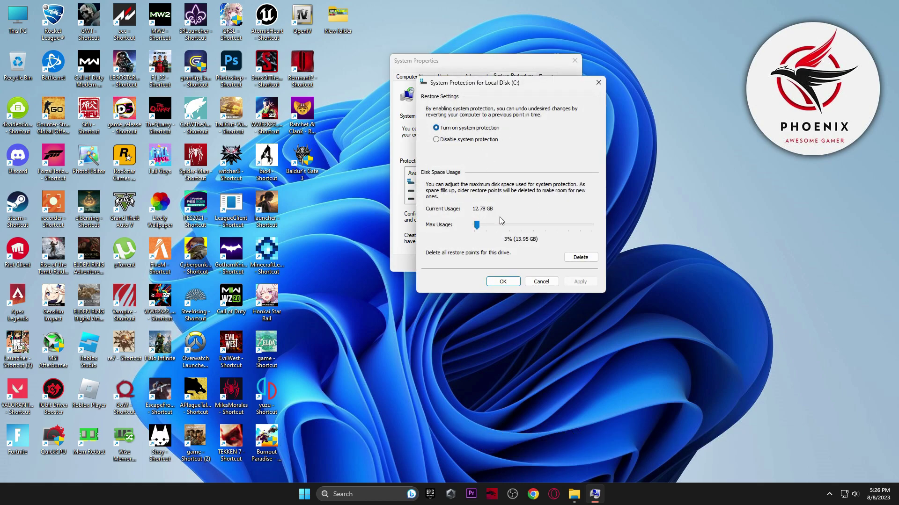
click(502, 281)
Step: Create a system restore point described as "backup" and close System Properties
click(539, 237)
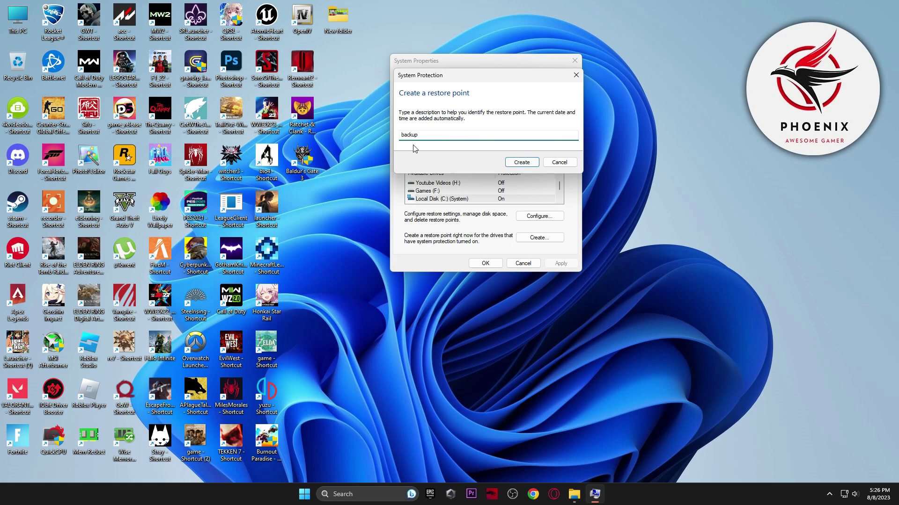
click(529, 164)
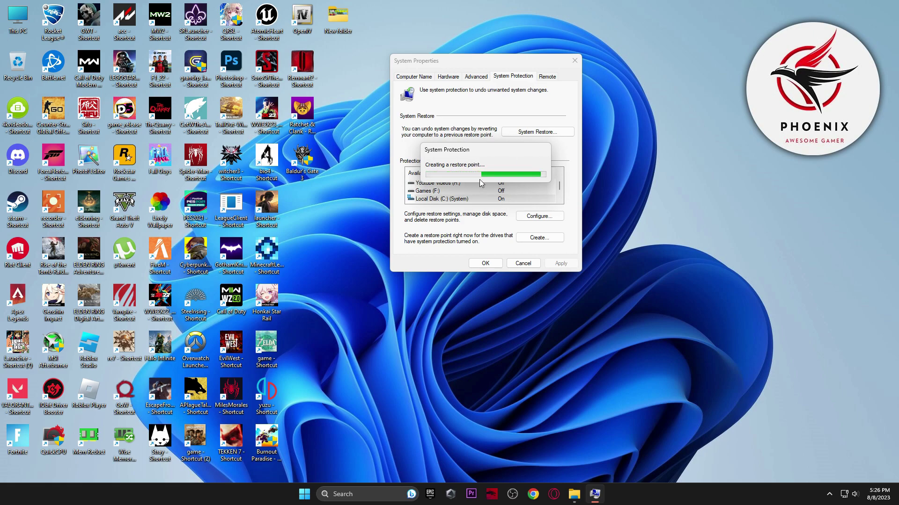
click(542, 170)
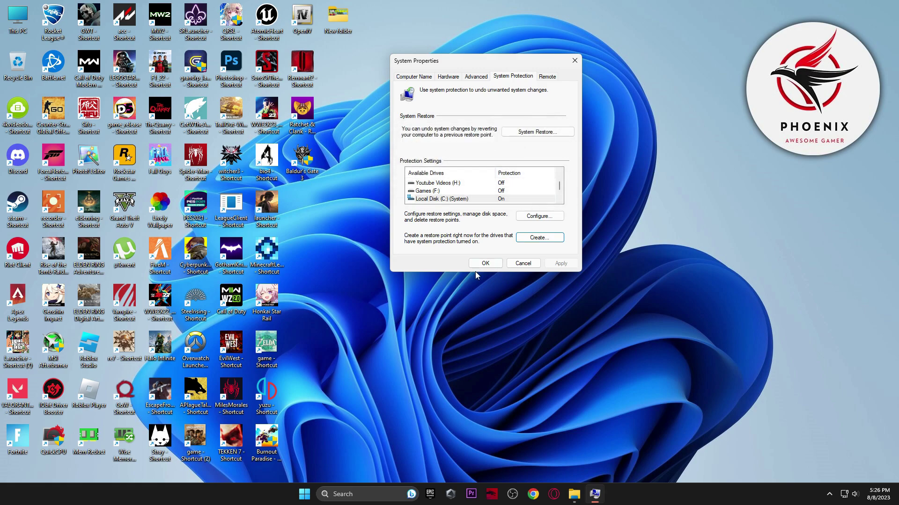
click(485, 264)
Step: Open the Startup Apps shortcut from the 0 Start folder and examine which apps are enabled at startup, closing Task Manager when done
click(584, 494)
double_click(336, 153)
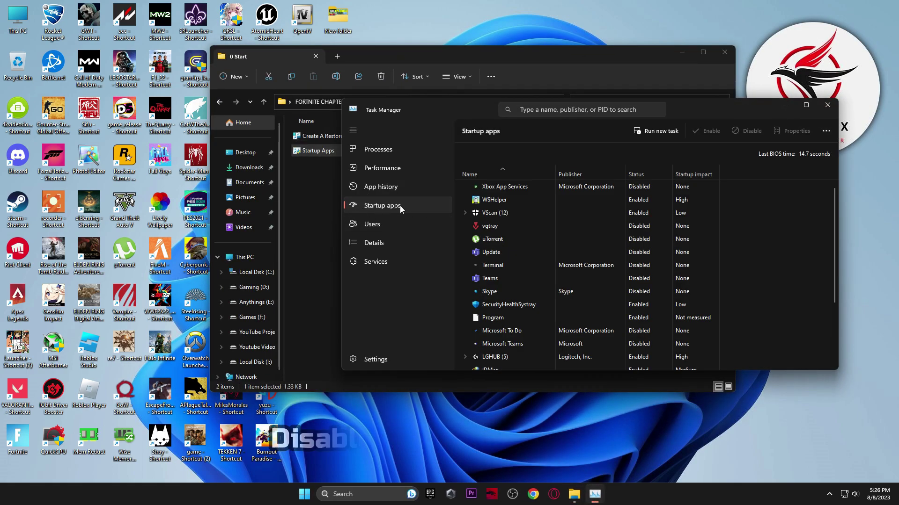
click(507, 236)
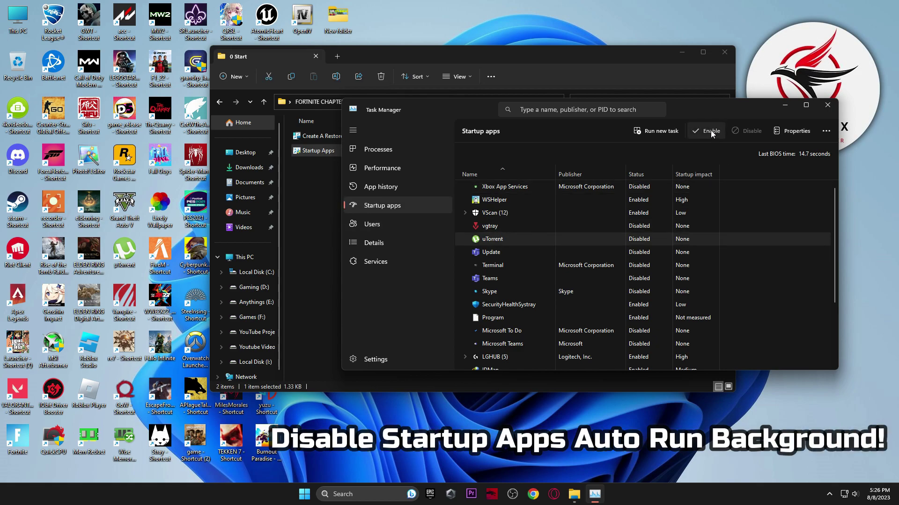
click(636, 224)
click(639, 265)
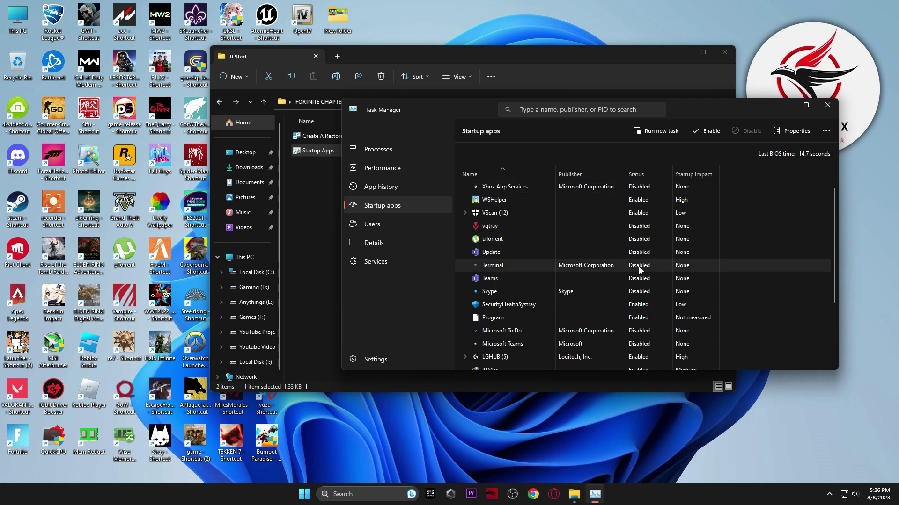
click(595, 276)
click(587, 291)
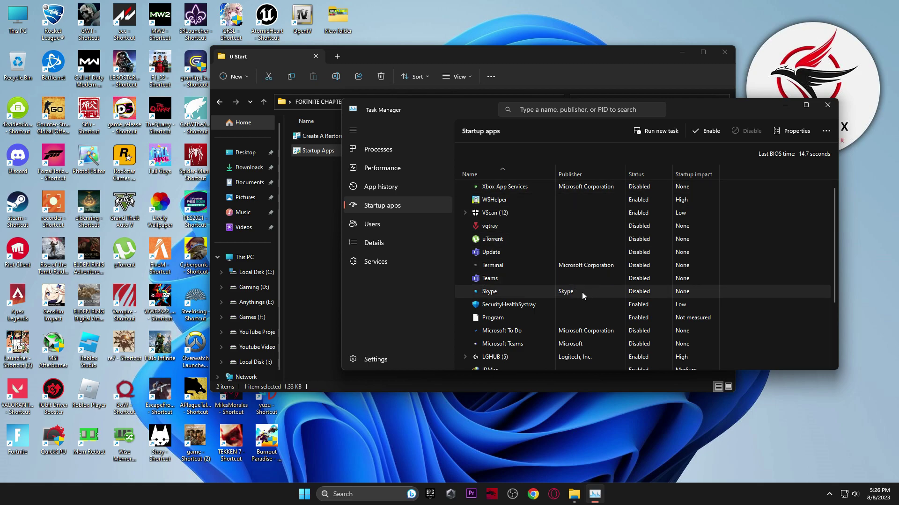
click(546, 331)
click(556, 341)
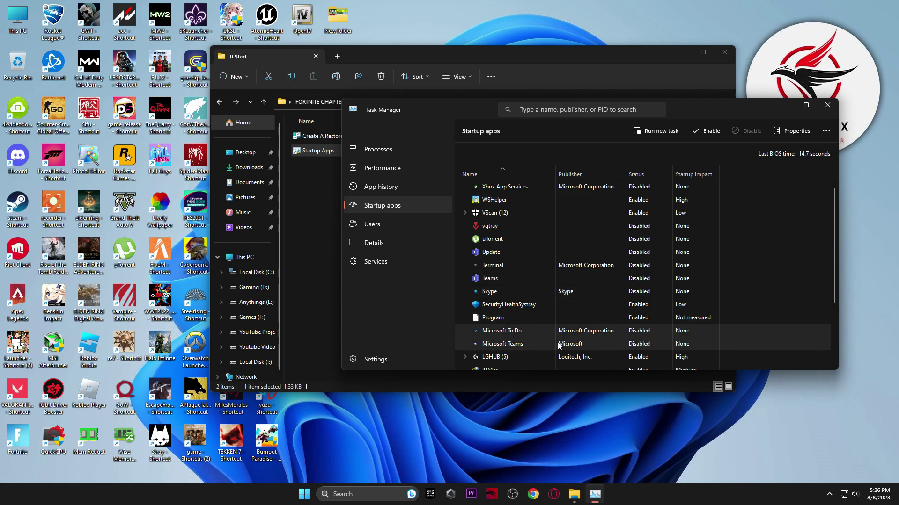
scroll(561, 351, down, 2)
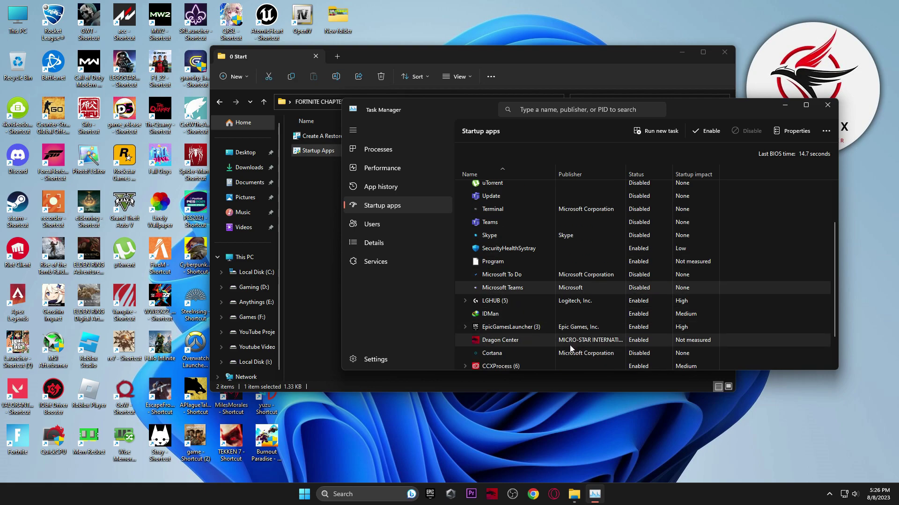
scroll(562, 341, down, 2)
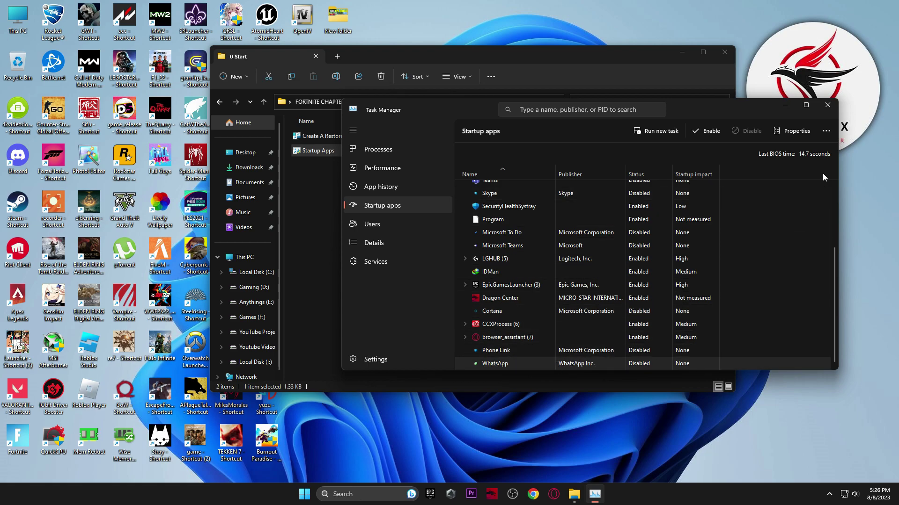
click(827, 107)
Step: Open the boost pack's 1 Windows Settings (Registry) folder and look over the System page of Windows Settings
click(220, 101)
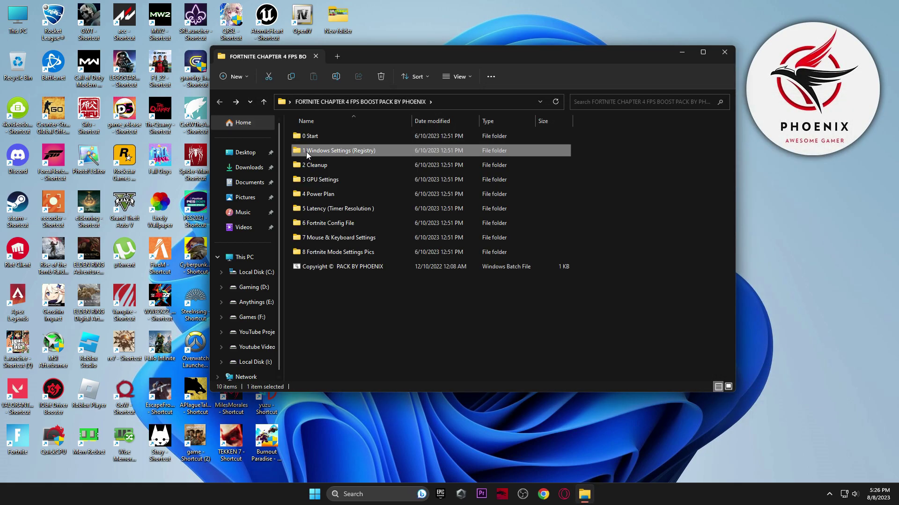
double_click(304, 154)
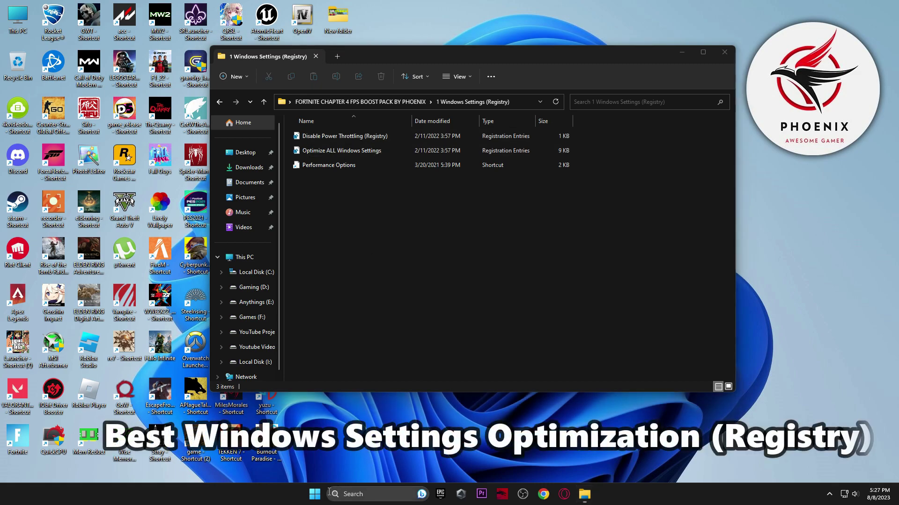
click(315, 495)
click(470, 300)
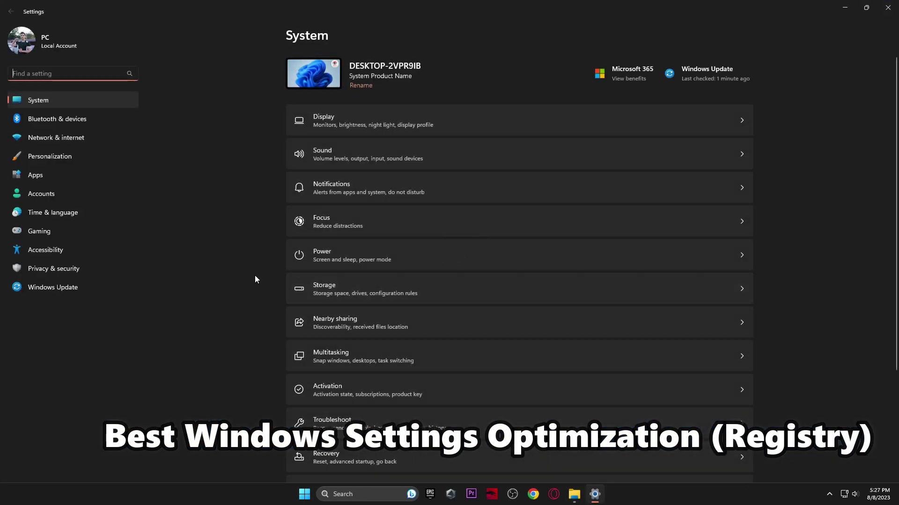
scroll(471, 188, down, 3)
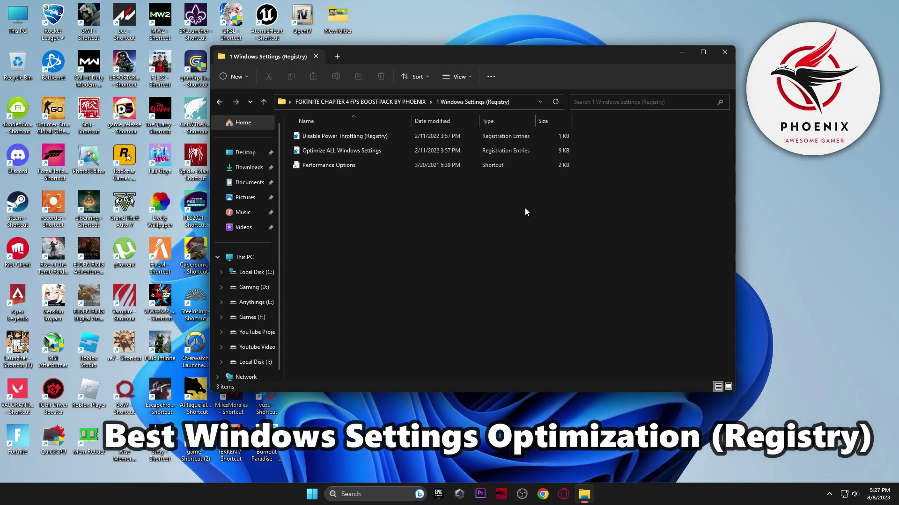
Step: Merge the Optimize ALL Windows Settings and Disable Power Throttling (Registry) files into the Windows registry
double_click(515, 150)
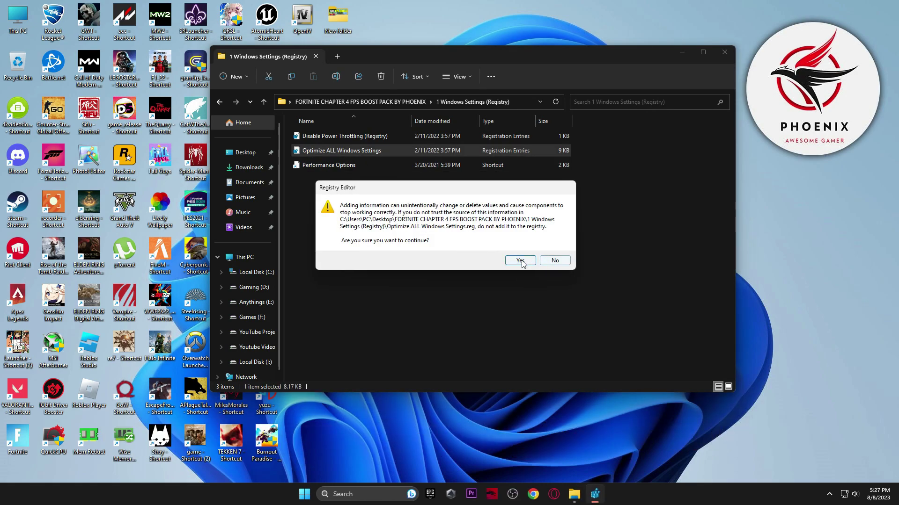
click(520, 263)
click(548, 248)
double_click(432, 135)
click(527, 263)
click(552, 250)
Step: Open the Performance Options shortcut and accept the visual effects with "Let Windows choose what's best for my computer" selected
double_click(361, 165)
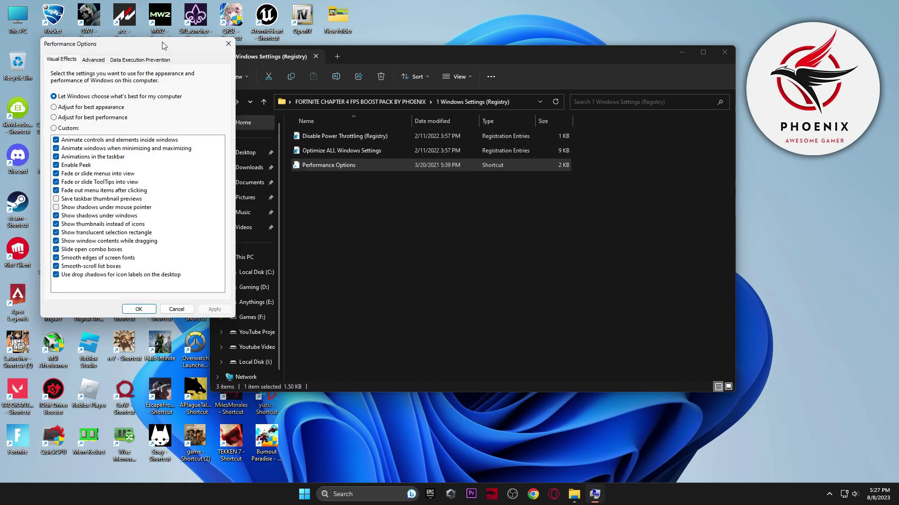
drag(164, 45, 493, 57)
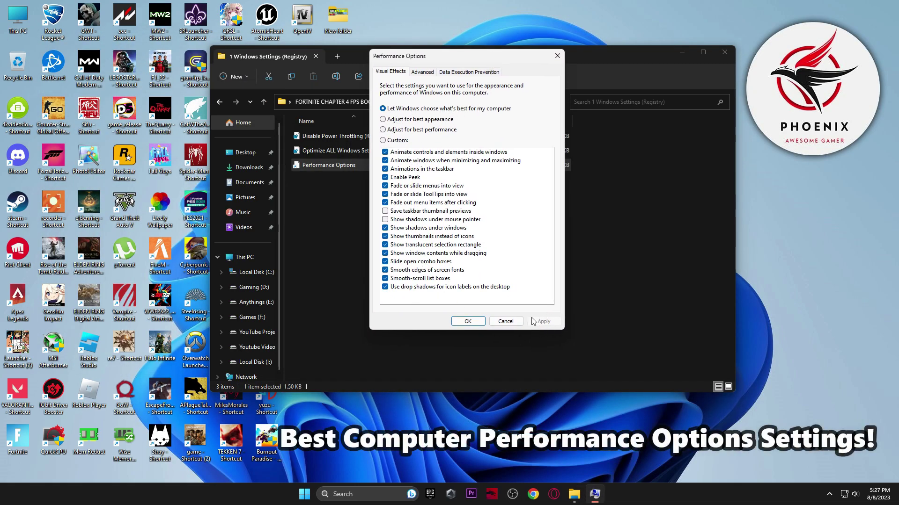
click(468, 321)
Step: Run Delete Prefetch Files, Delete Temporary Files and Delete Windows Update Cache from the 2 Cleanup folder
click(219, 101)
double_click(325, 165)
click(318, 135)
double_click(330, 150)
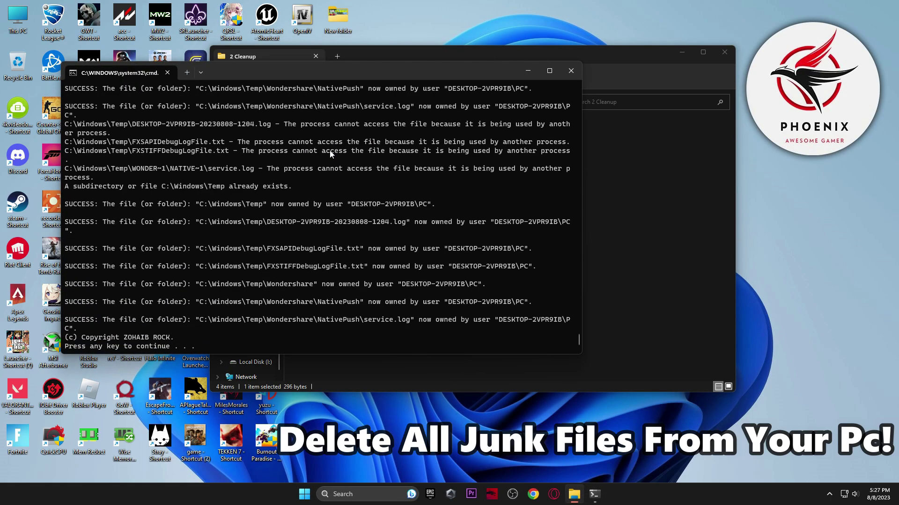
key(Return)
double_click(350, 167)
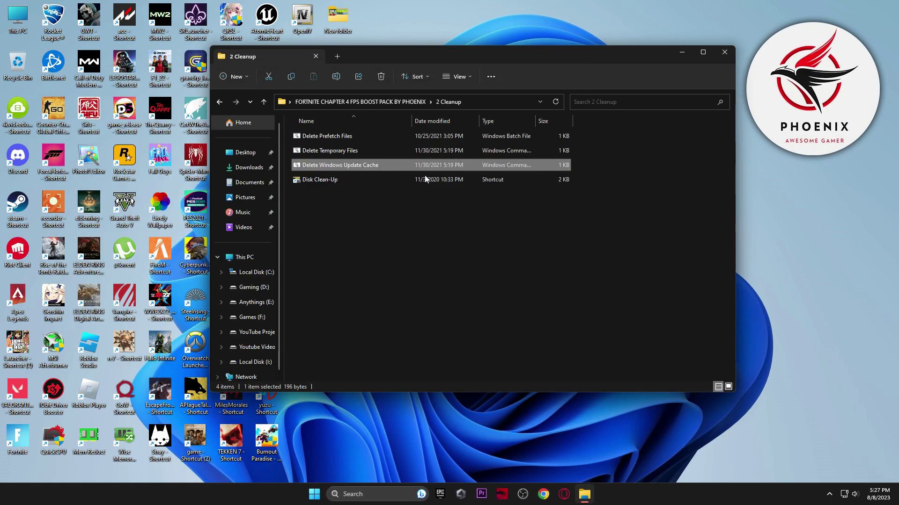
Step: Run Disk Clean-Up on drive C:, including DirectX Shader Cache, Delivery Optimization Files and Thumbnails, and confirm the deletion
double_click(341, 181)
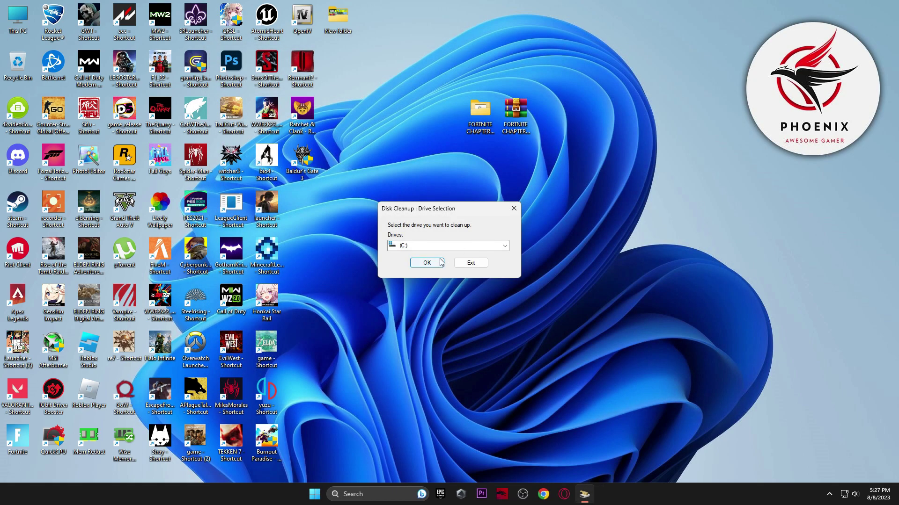
click(426, 263)
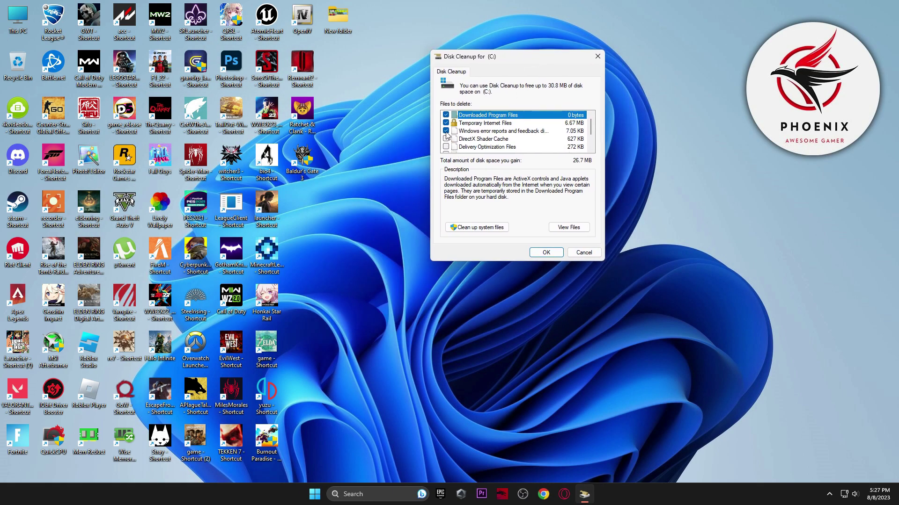
scroll(445, 148, down, 1)
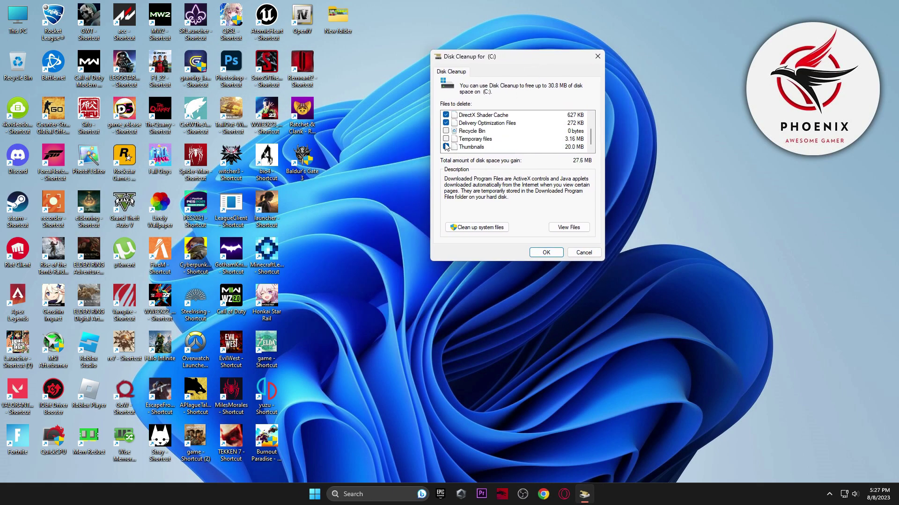
click(546, 252)
click(456, 253)
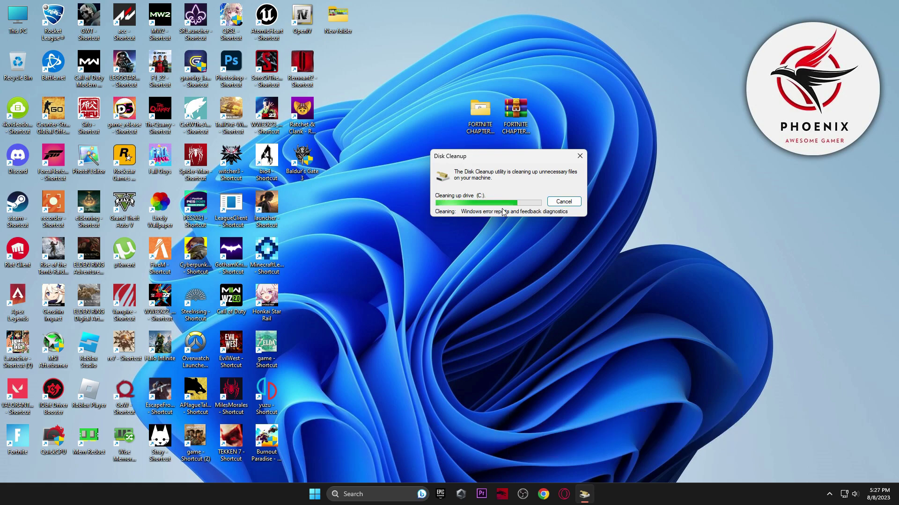
Step: Examine the recommended AMD graphics settings images in the boost pack's 3 GPU Settings folder and close the image viewer
double_click(478, 149)
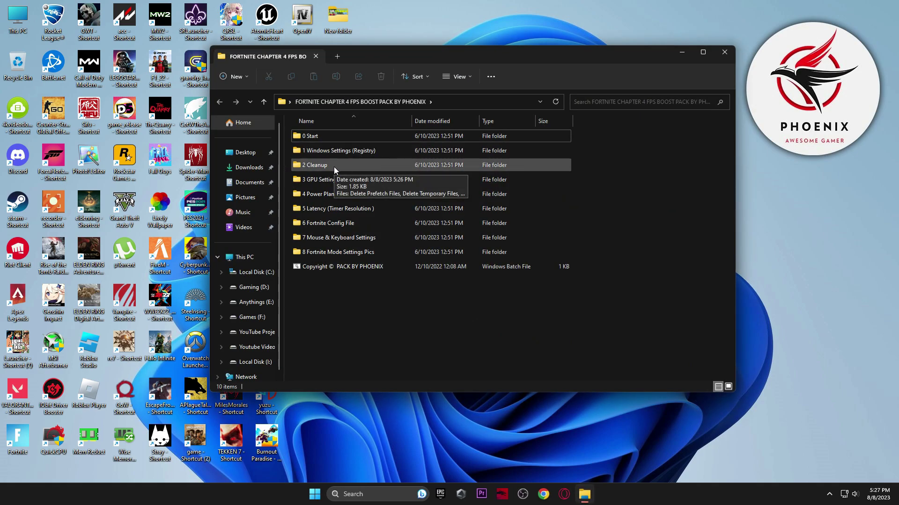
double_click(328, 181)
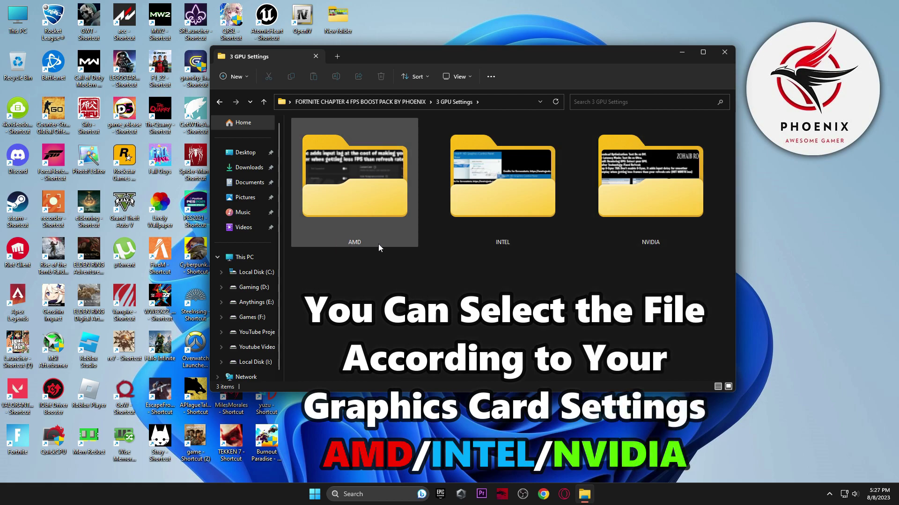
click(342, 194)
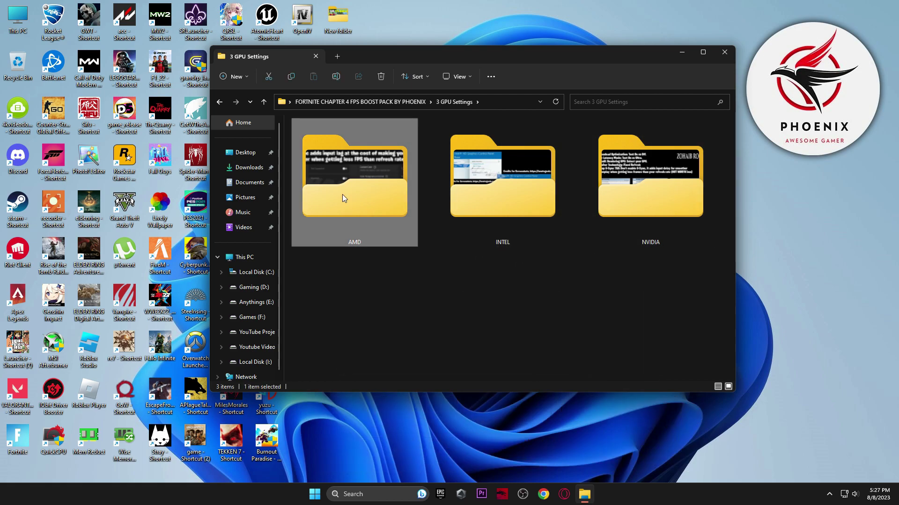
double_click(341, 195)
double_click(318, 161)
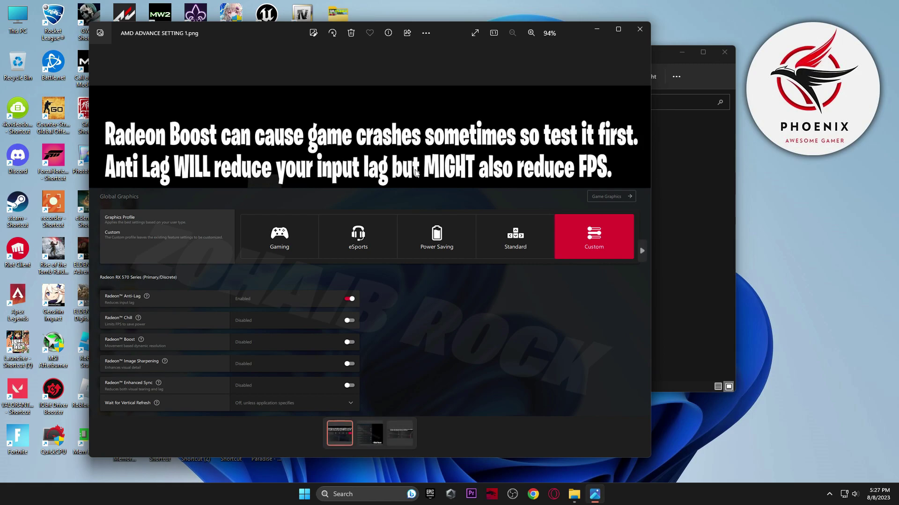
key(Right)
key(Right)
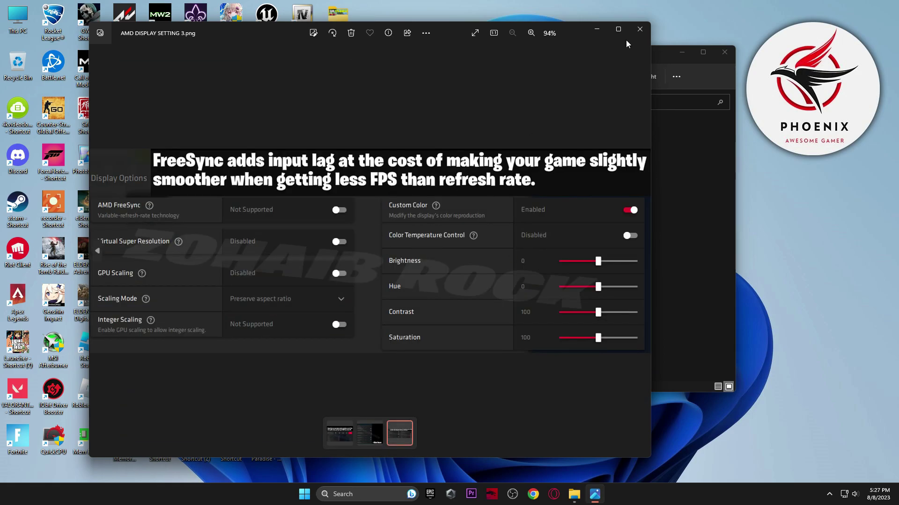
key(alt+F4)
Step: Examine the Intel Graphics Command Center and Intel HD Graphics Control Panel images in the INTEL folder and close the viewer
key(alt+Up)
double_click(468, 168)
click(326, 156)
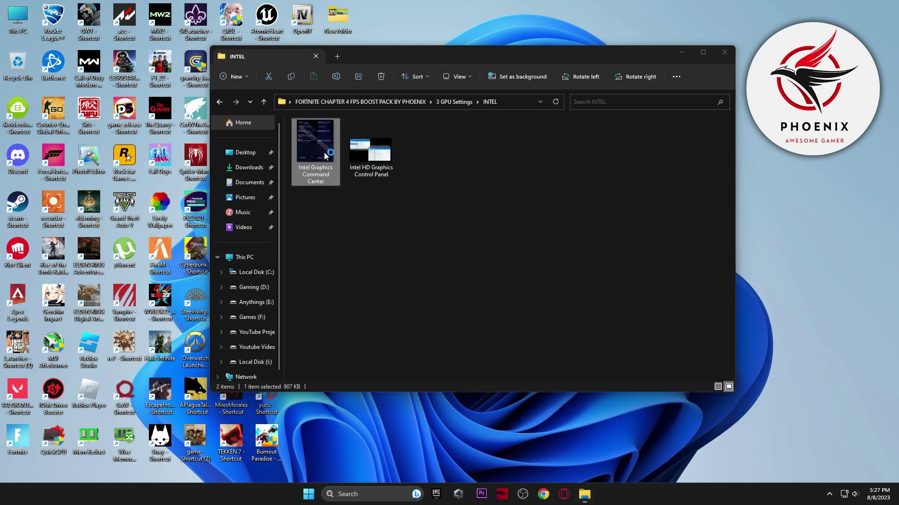
double_click(326, 156)
key(Right)
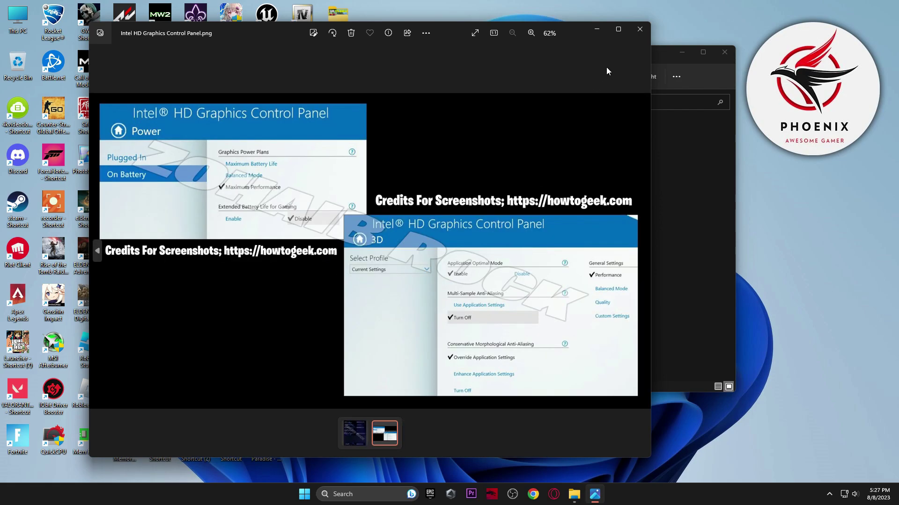
key(alt+F4)
Step: Open the NVIDIA Settings (Manage 3D Settings) image from the NVIDIA folder to read the recommended settings
key(alt+Up)
double_click(651, 178)
click(323, 152)
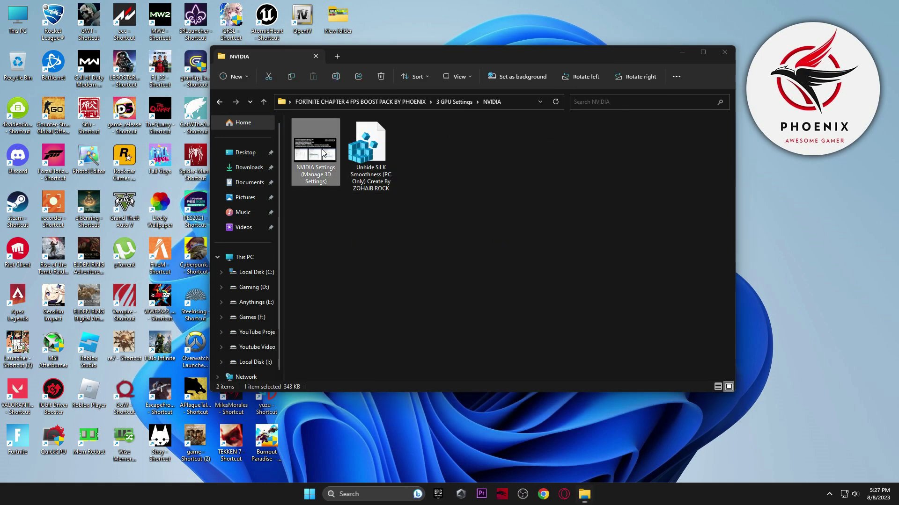
double_click(323, 152)
Step: Launch NVIDIA Control Panel and close the settings image and the NVIDIA folder window
right_click(797, 241)
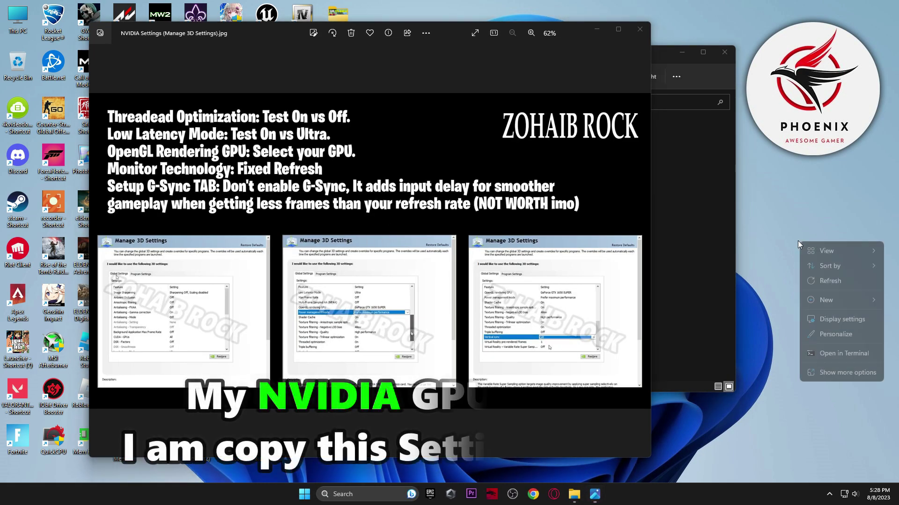
right_click(829, 371)
click(838, 437)
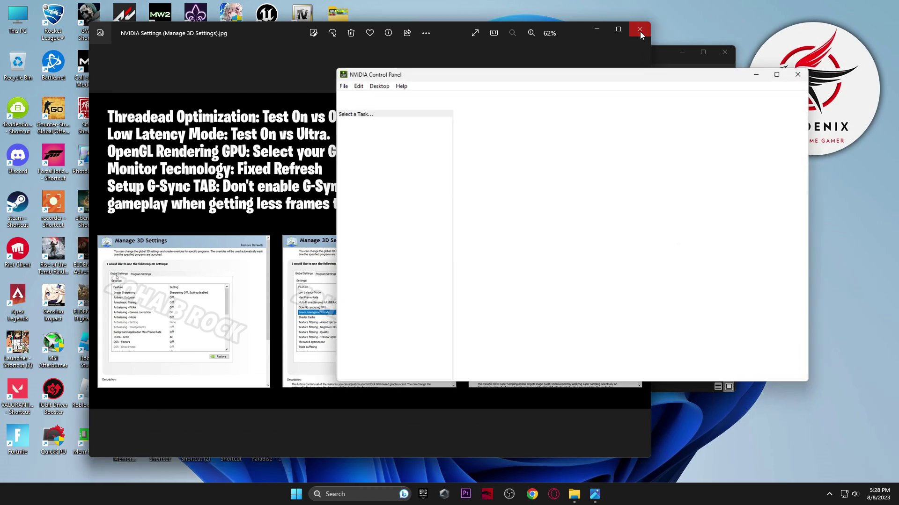
click(640, 29)
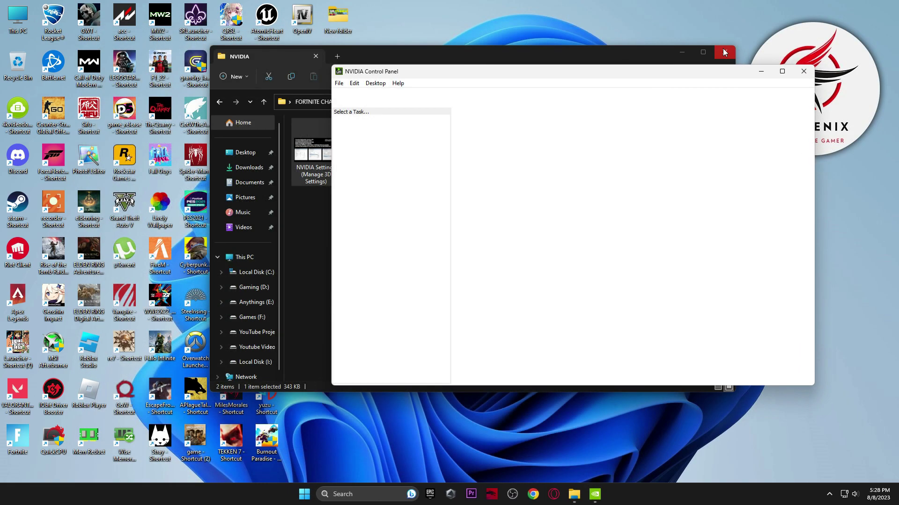
click(725, 52)
drag(643, 75, 564, 78)
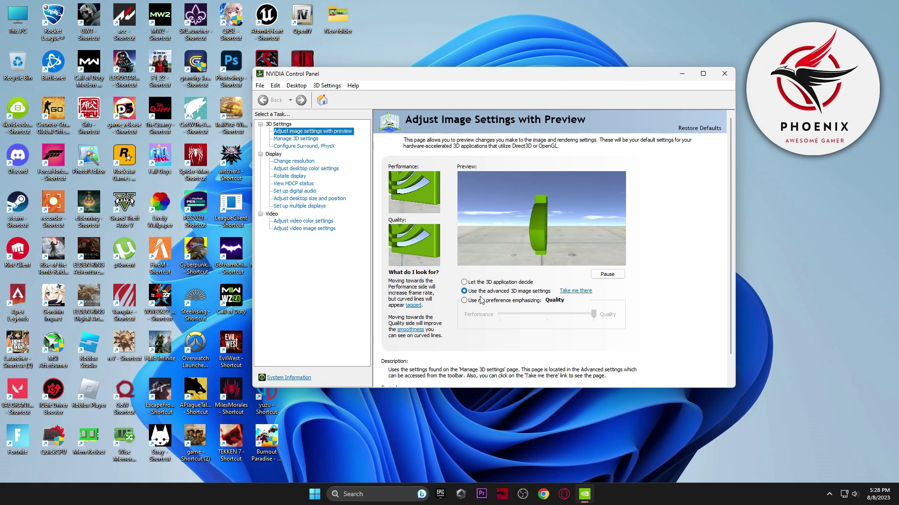
Step: Examine the global settings under Manage 3D settings and close NVIDIA Control Panel
click(316, 140)
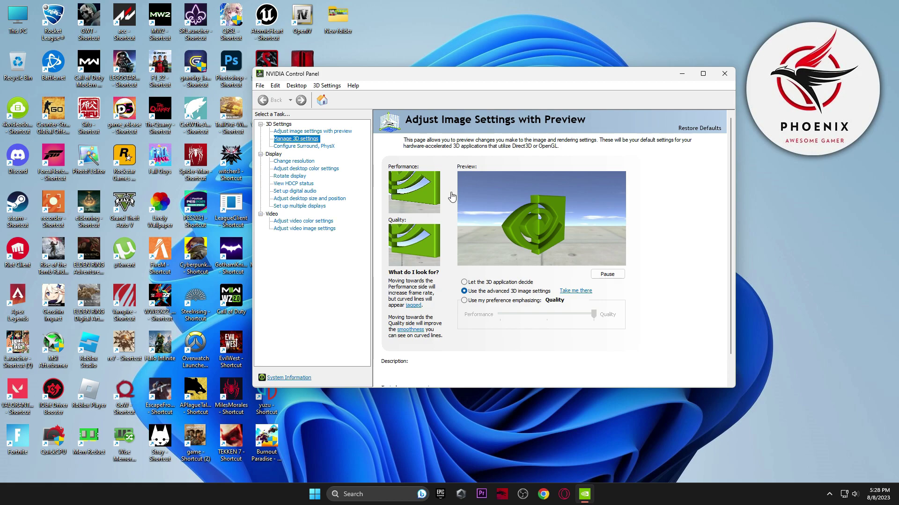
scroll(500, 289, down, 3)
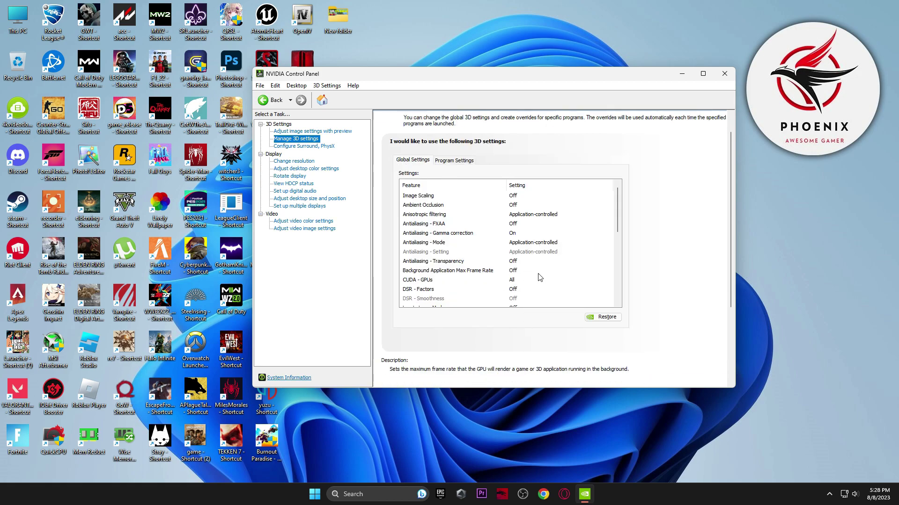
scroll(545, 251, down, 5)
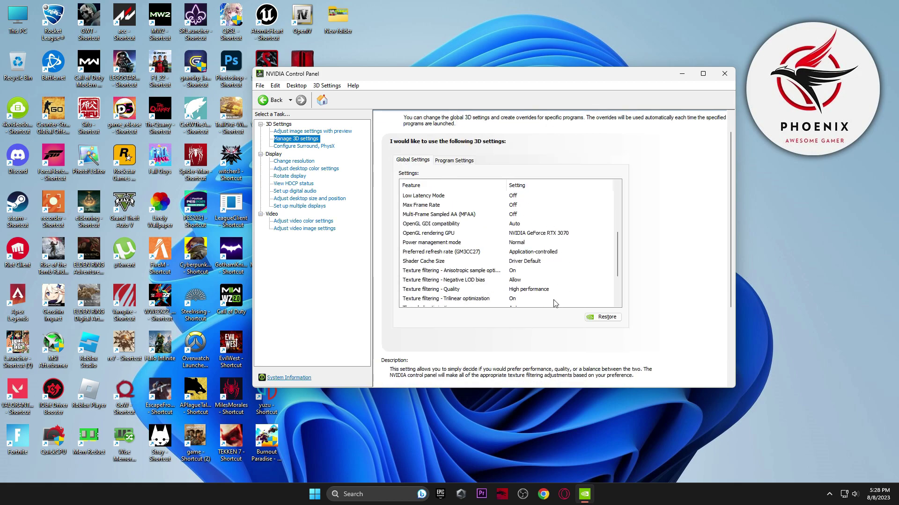
click(347, 133)
click(723, 74)
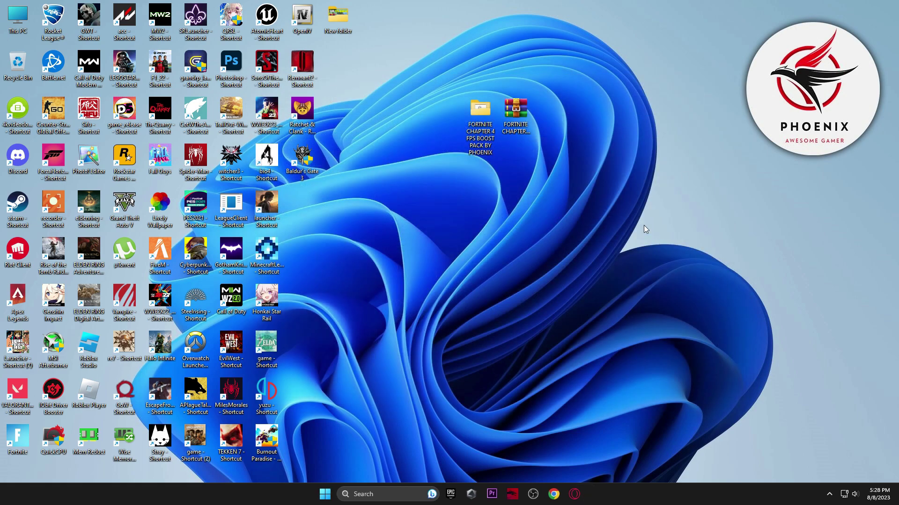
Step: Open the boost pack's 4 Power Plan > Quick-CPU > 64bit folder, launch the installed QuickCPU from the desktop and close the folder
double_click(482, 131)
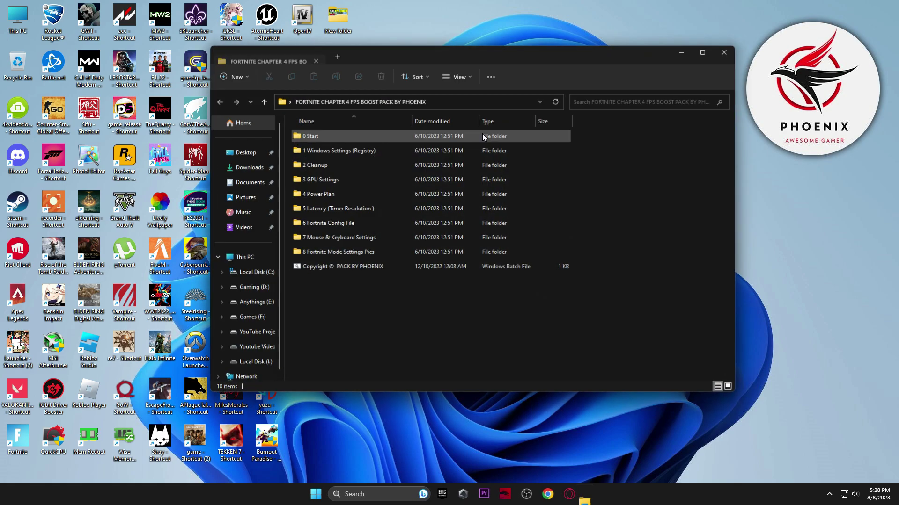
double_click(339, 195)
double_click(329, 135)
double_click(326, 150)
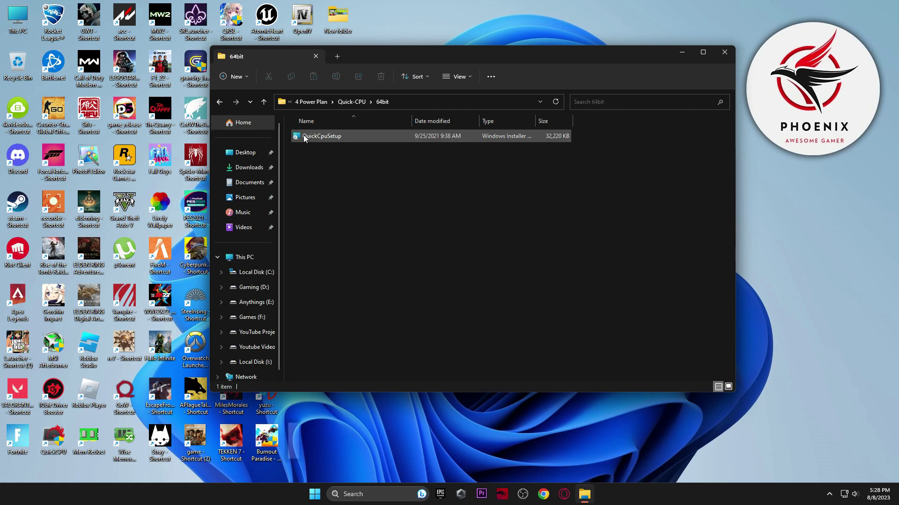
double_click(46, 440)
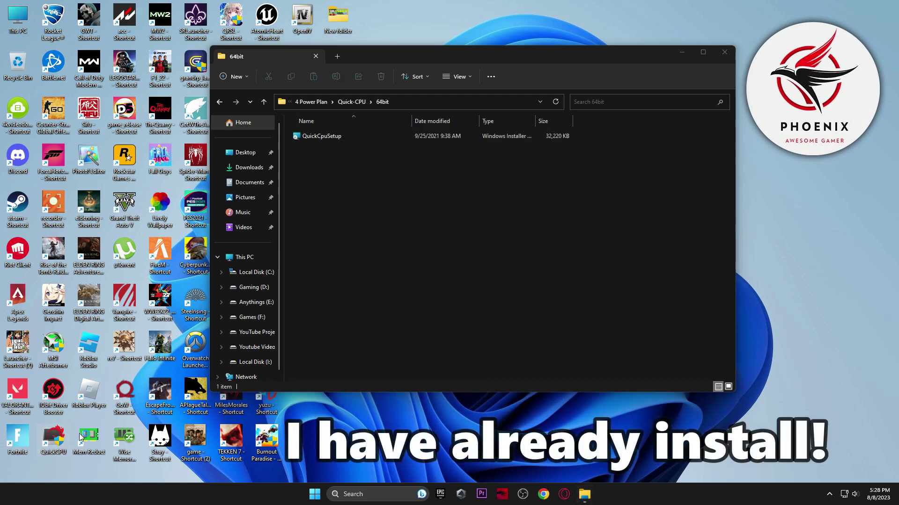
click(724, 52)
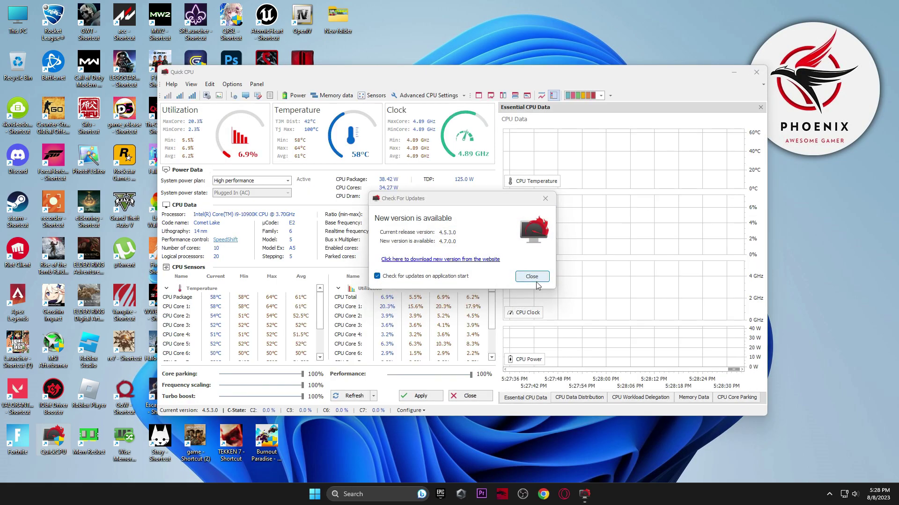
Step: Dismiss the update notice, select the High performance system power plan in Quick CPU, apply it and close the program
click(532, 276)
drag(610, 77, 584, 73)
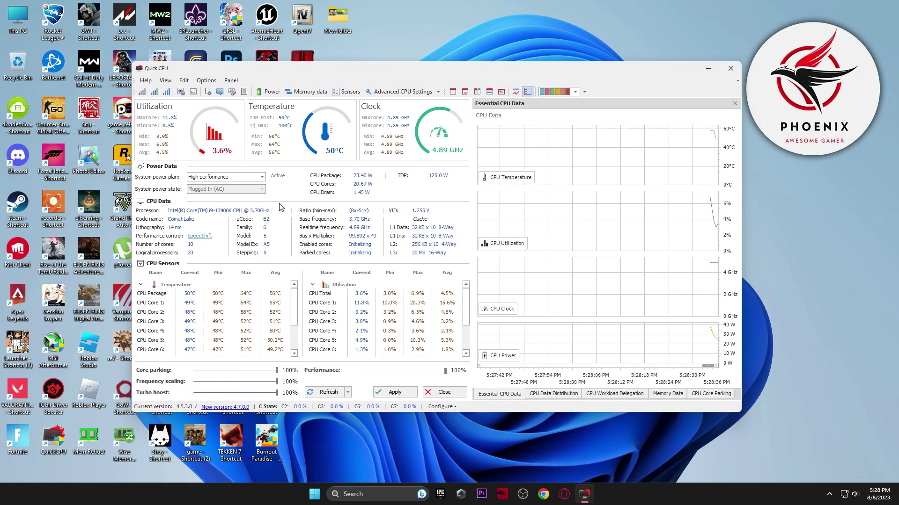
click(220, 177)
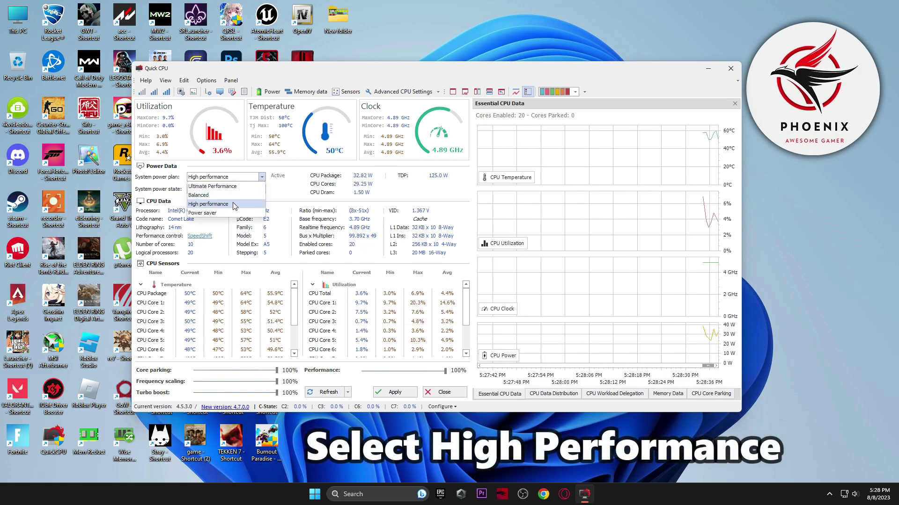
click(221, 205)
click(168, 377)
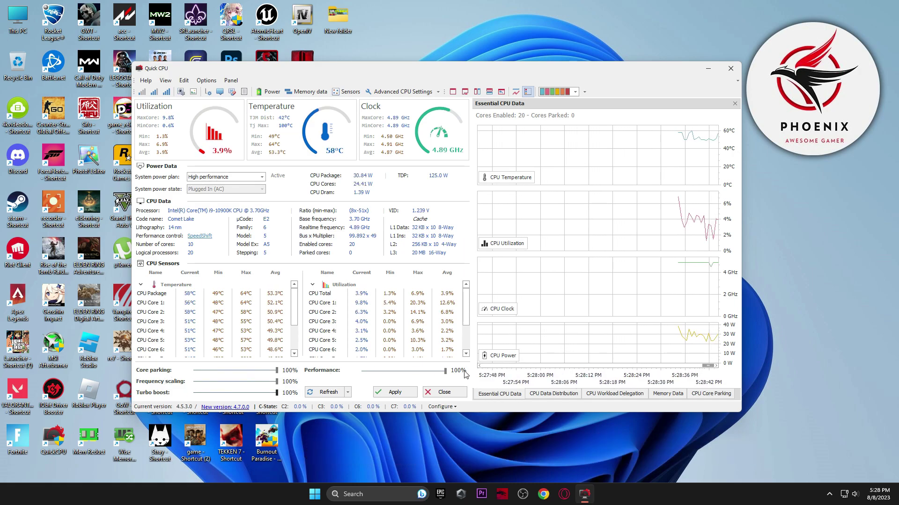
click(394, 392)
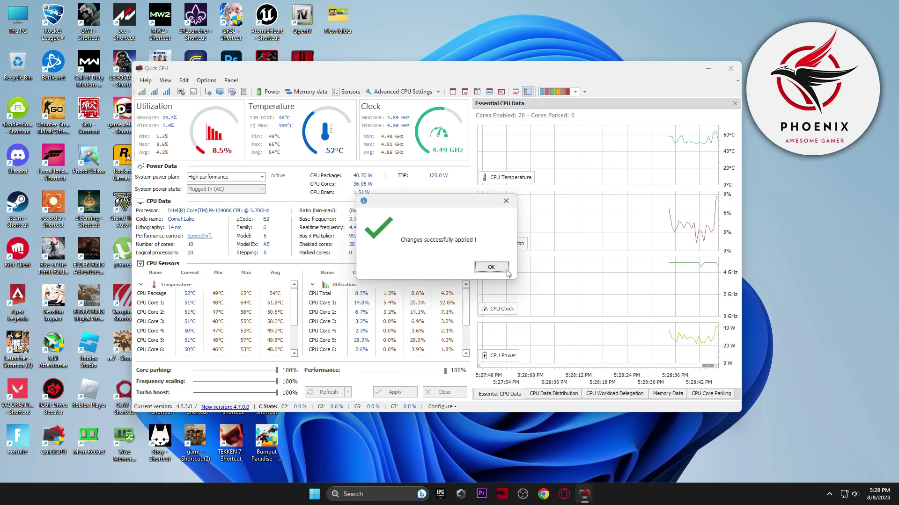
click(491, 267)
click(444, 392)
Step: Search Windows for "power", check the selected plan and the additional plans in Power Options, and close the window
click(382, 494)
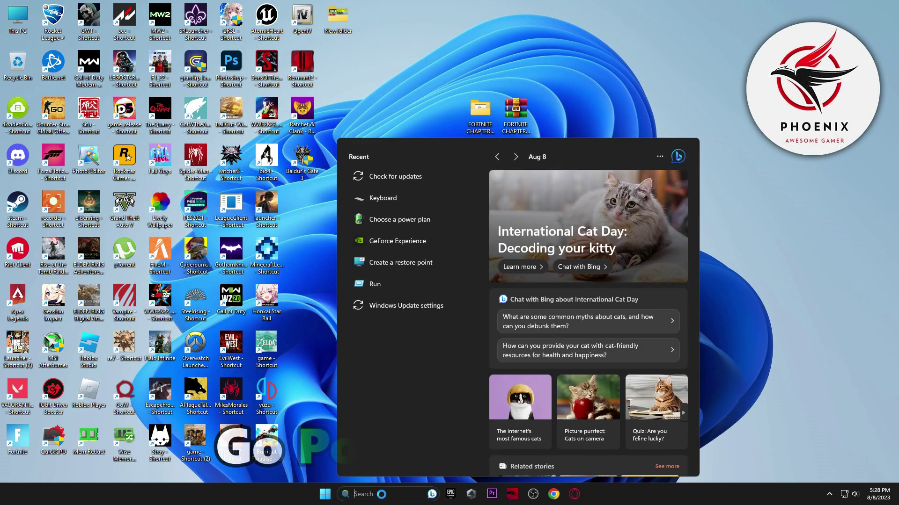
text(power)
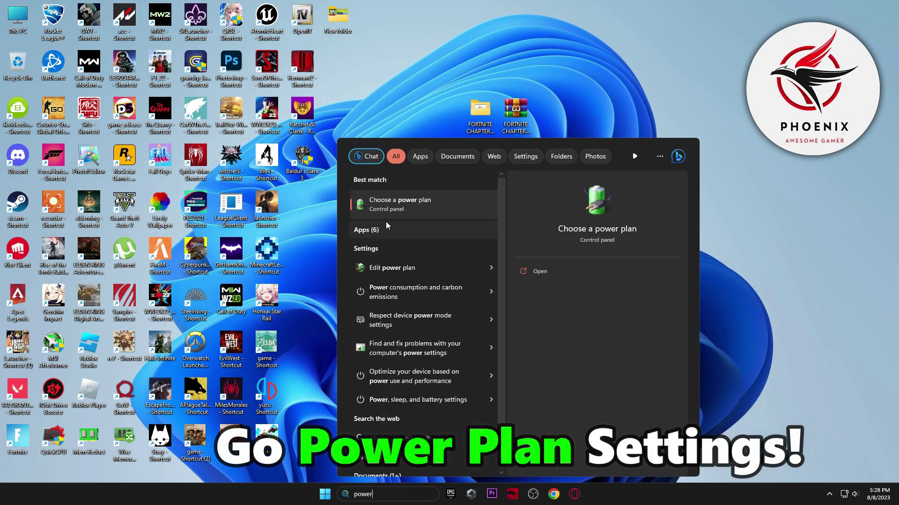
click(397, 206)
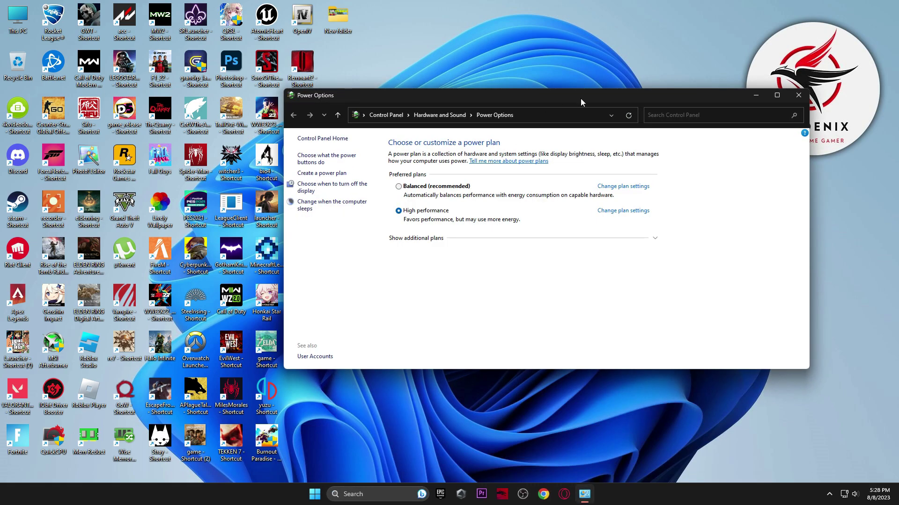
drag(581, 98, 505, 96)
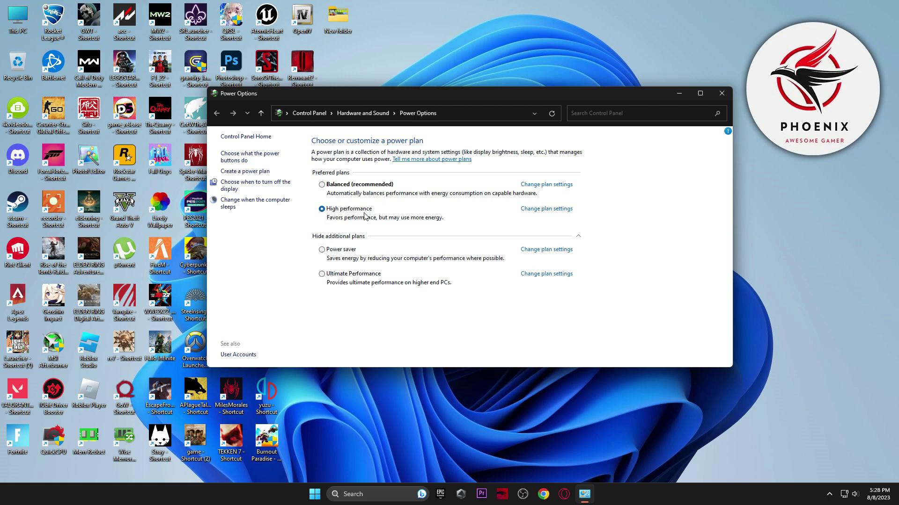
click(579, 235)
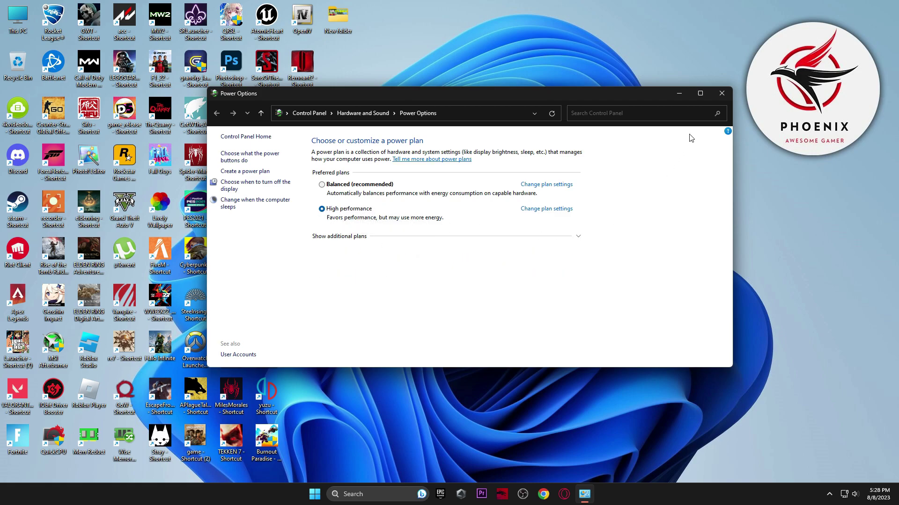
click(721, 94)
Step: Run Timer Resolution from the boost pack's 5 Latency (Timer Resolution) folder, set it to Maximum and minimize it
double_click(479, 120)
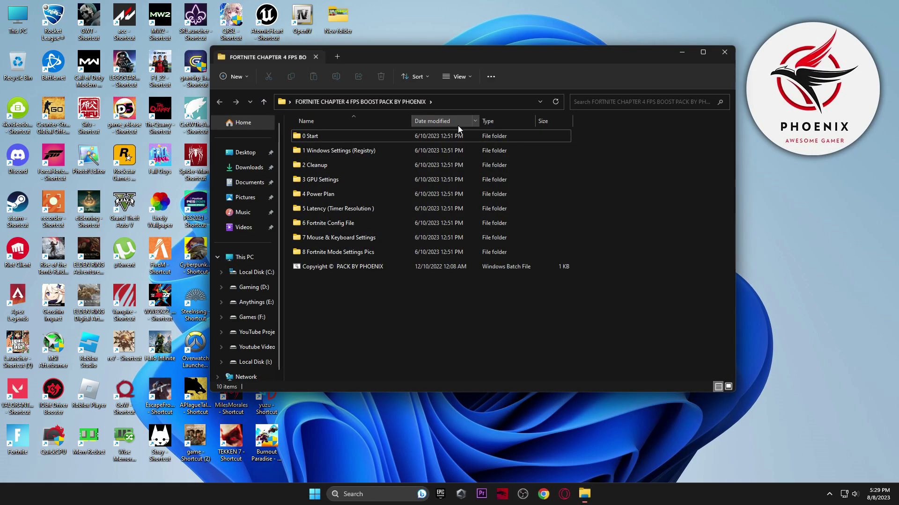
double_click(336, 208)
click(336, 139)
double_click(335, 140)
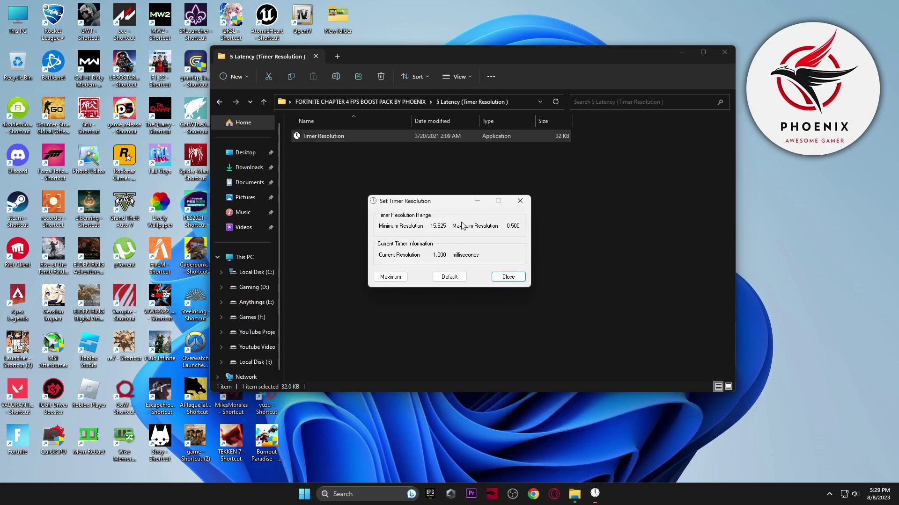
click(395, 277)
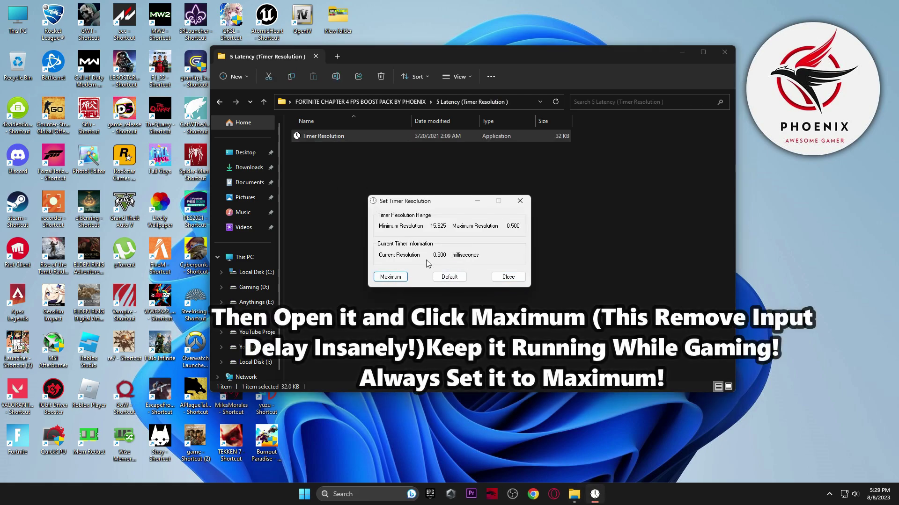
click(477, 201)
Step: Copy the GameUserSettings file from the boost pack's 6 Fortnite Config File folder
click(219, 101)
double_click(326, 223)
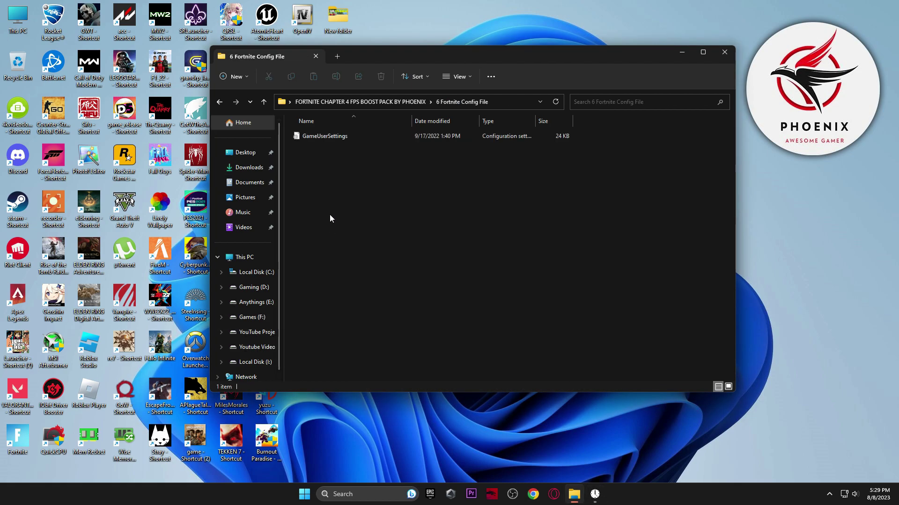
right_click(321, 136)
click(352, 148)
Step: Launch the Run dialog through Windows search and open the appdata folder with it
click(356, 483)
text(run)
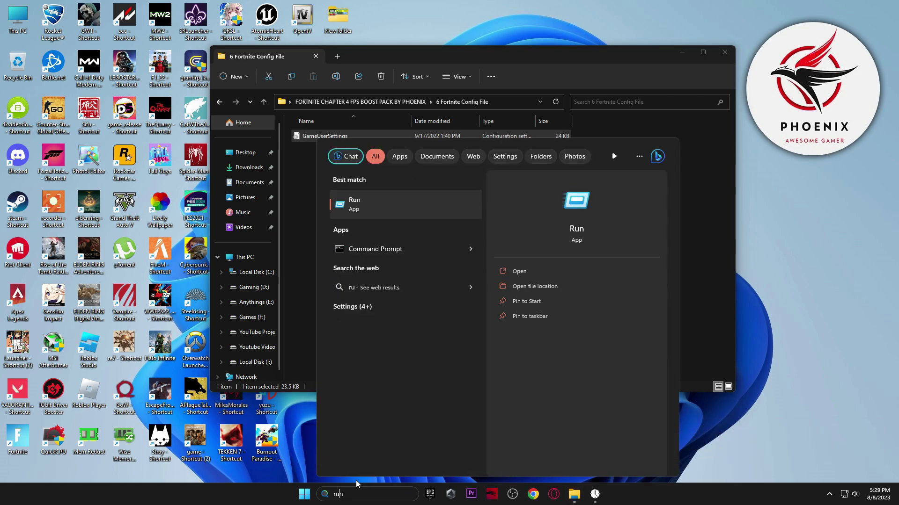
click(397, 205)
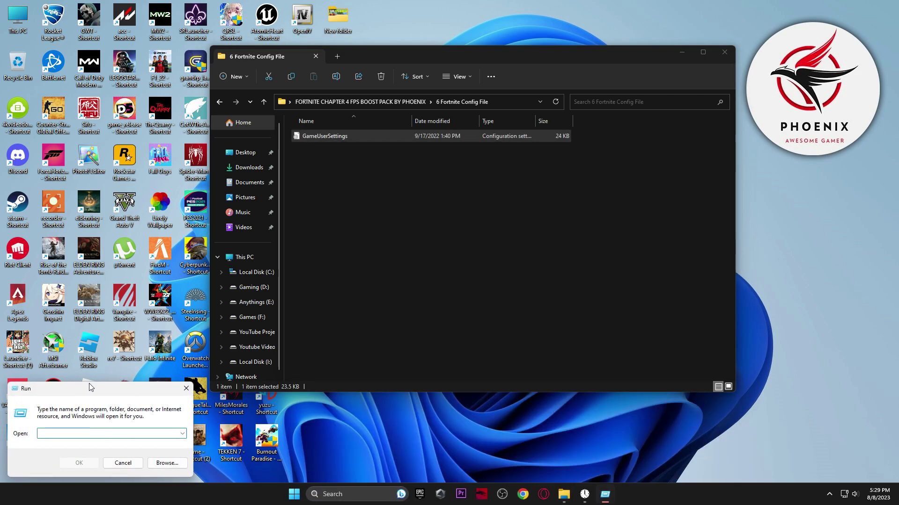
drag(90, 384, 514, 183)
text(appdata)
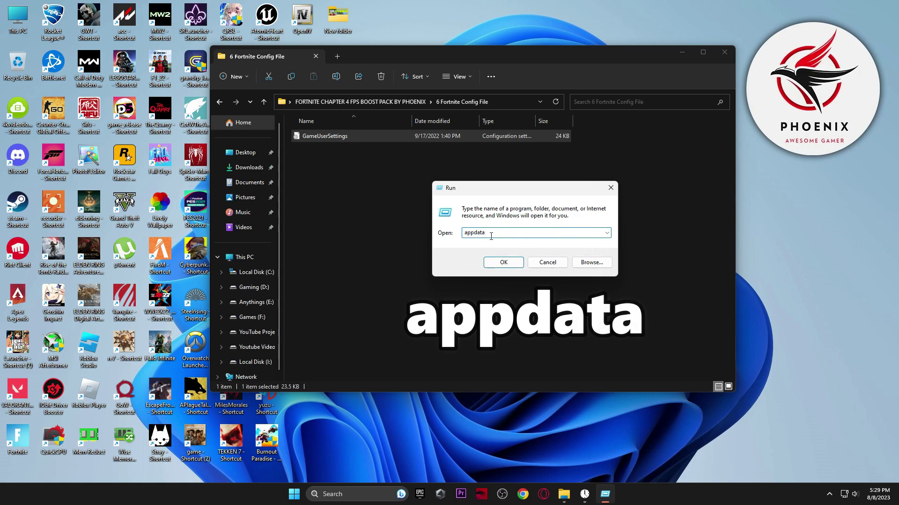
click(505, 262)
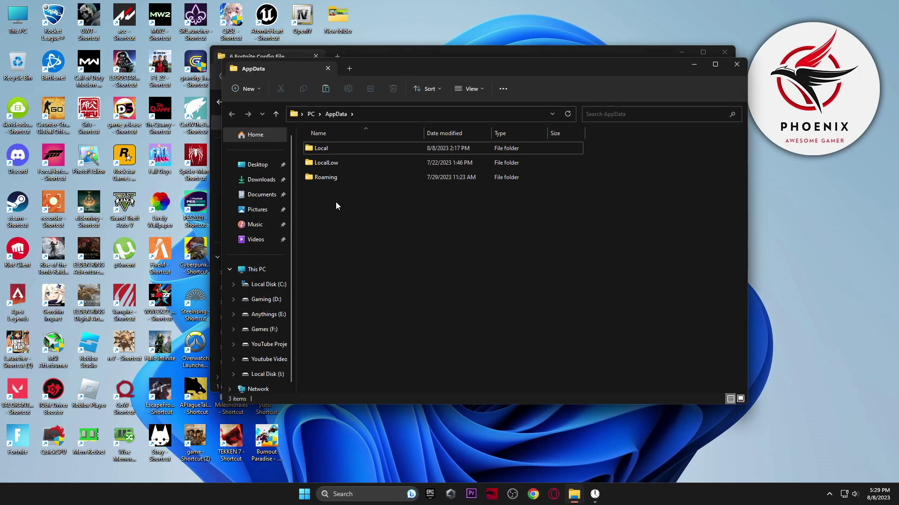
Step: Open the Local > FortniteGame > Saved > Config > WindowsClient folder inside AppData
double_click(339, 148)
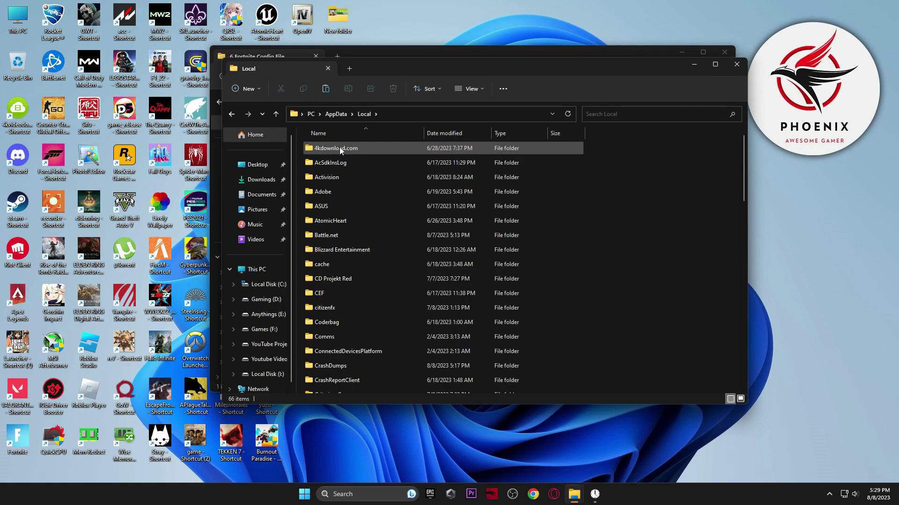
scroll(339, 147, down, 3)
double_click(330, 163)
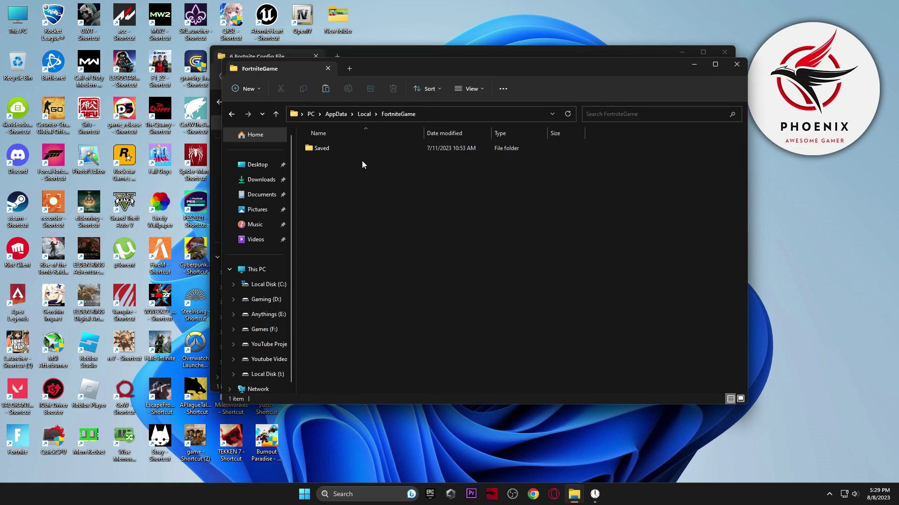
double_click(322, 148)
double_click(335, 163)
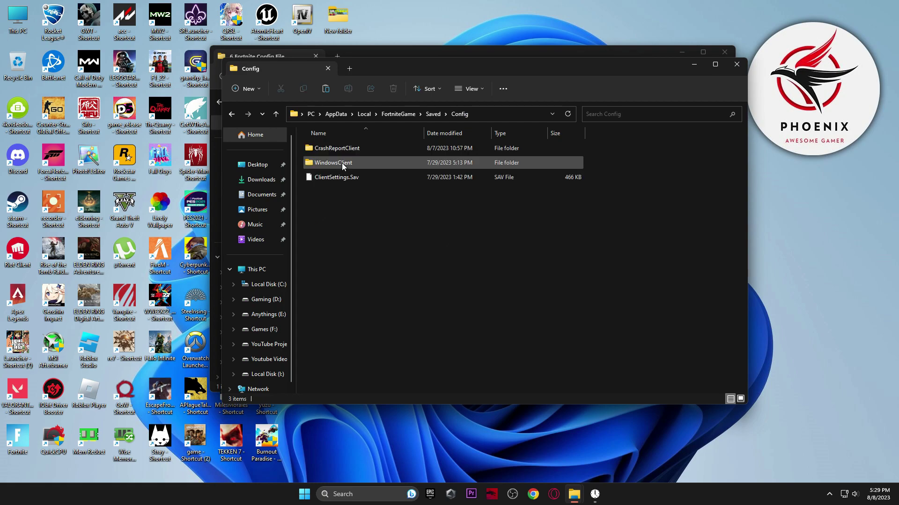
double_click(331, 162)
Step: Replace the GameUserSettings file in WindowsClient with the copied boost pack version and close the folder window
right_click(331, 149)
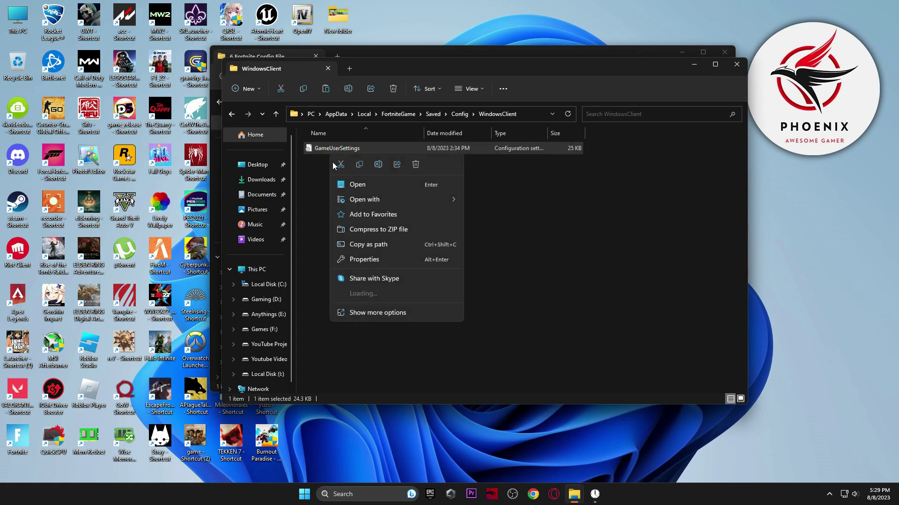
click(416, 165)
key(ctrl+v)
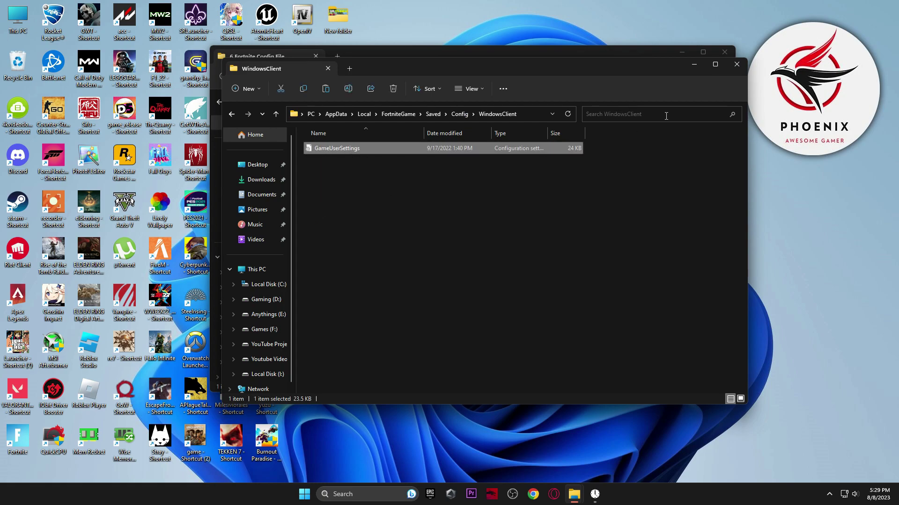
click(736, 69)
Step: Open M1 Mouse Acceleration from the 7 Mouse & Keyboard Settings folder, check that Enhance pointer precision is off and confirm Mouse Properties
key(alt+Left)
click(348, 241)
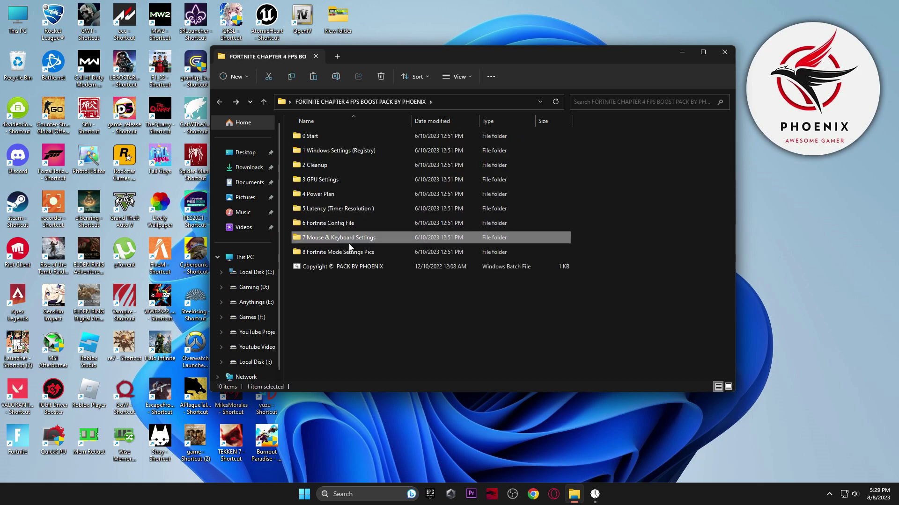
double_click(355, 242)
double_click(385, 139)
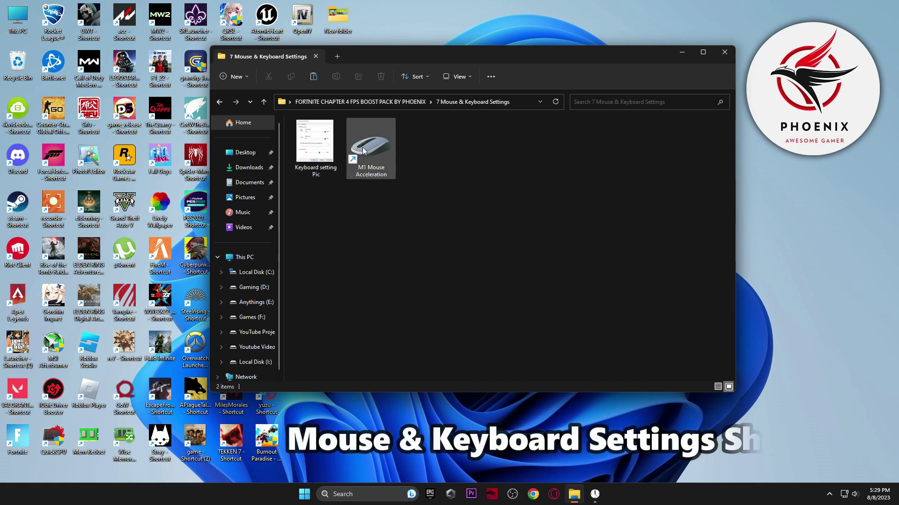
drag(185, 57, 534, 133)
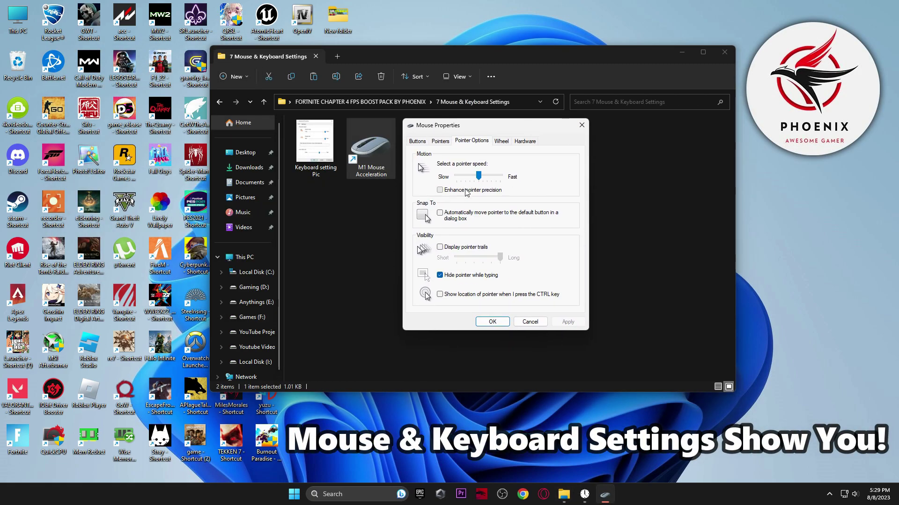
click(417, 141)
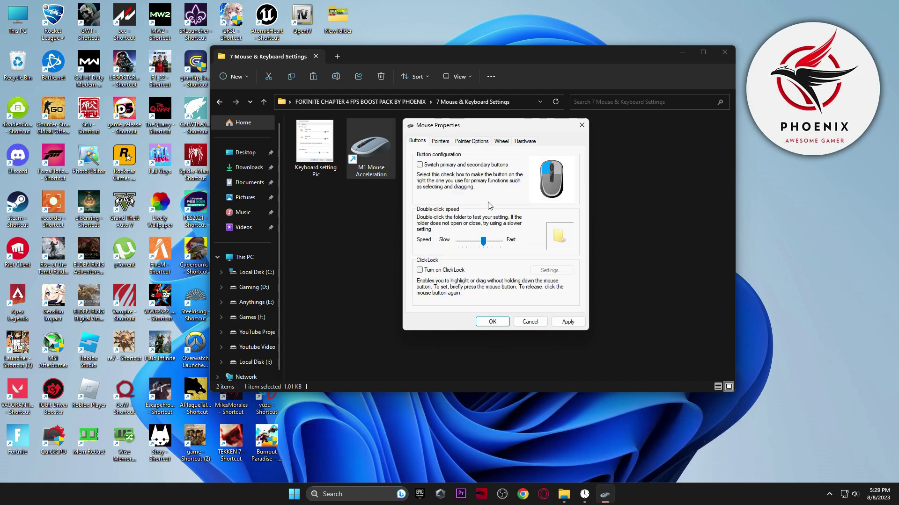
click(492, 322)
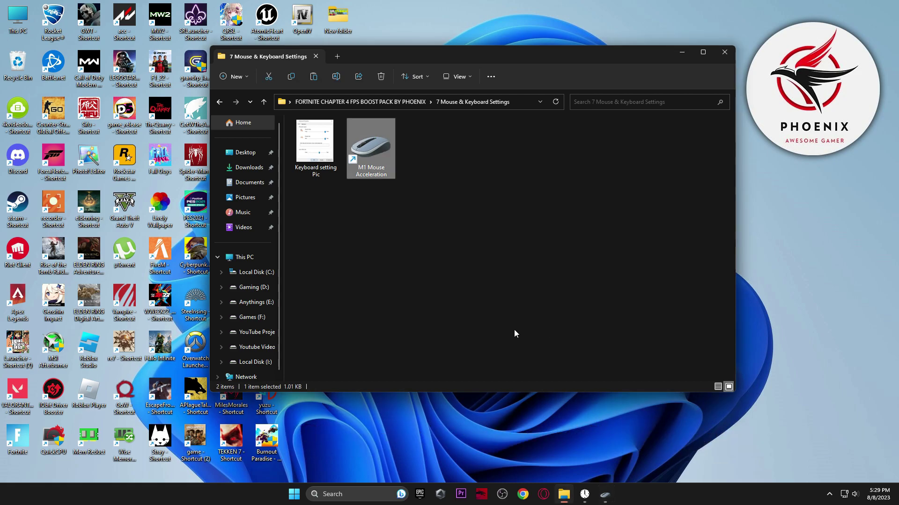
click(603, 495)
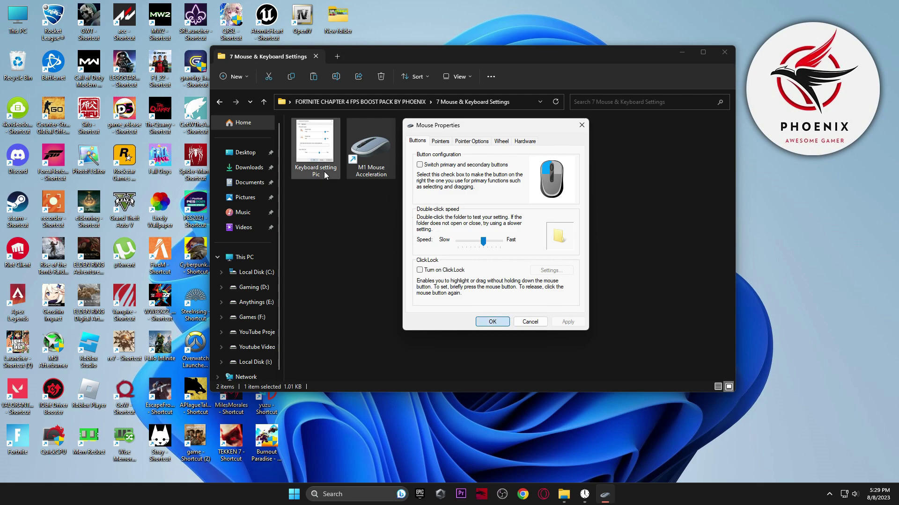
Step: Open Keyboard setting Pic, confirm Keyboard Properties with the same Short repeat delay and Fast repeat rate, and close the image
double_click(318, 163)
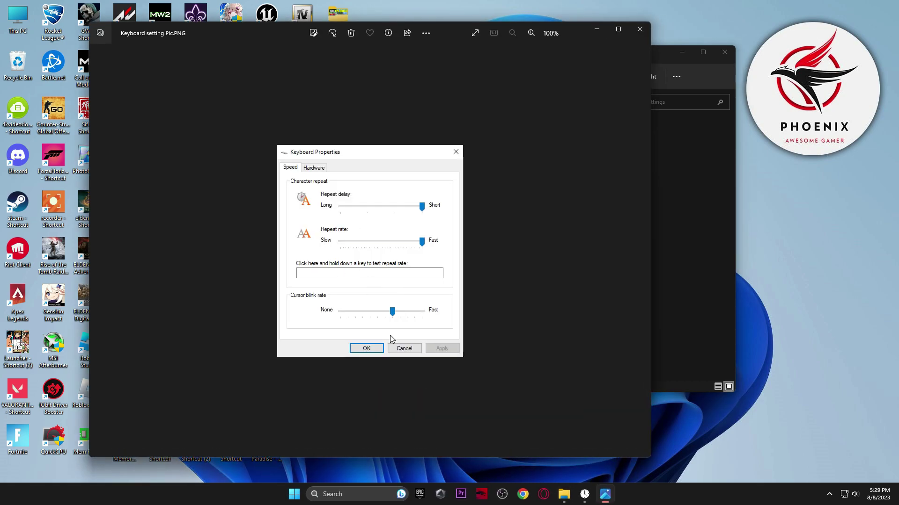
click(356, 489)
text(keyb)
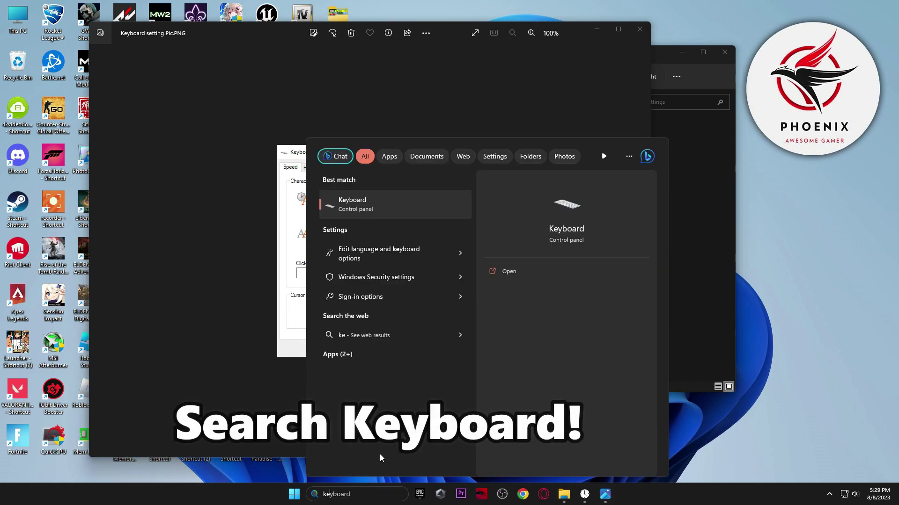
text(oard)
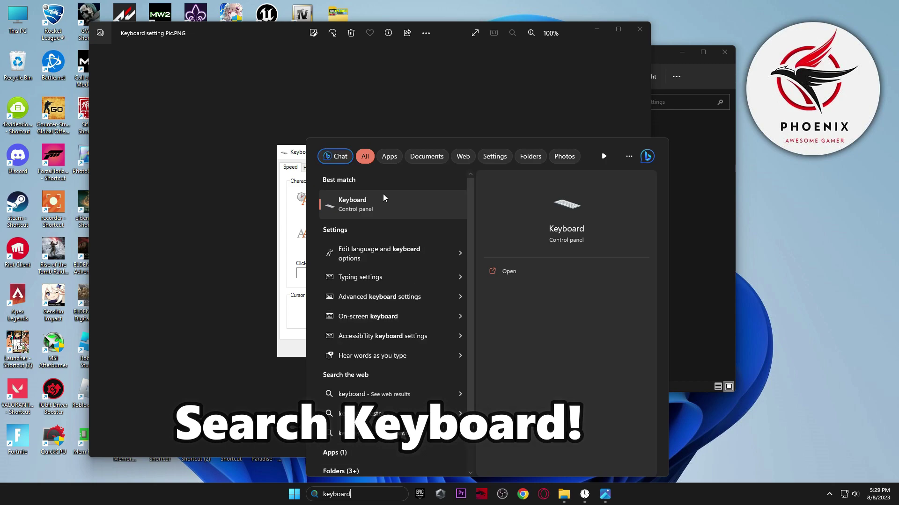
click(423, 206)
drag(195, 68, 599, 154)
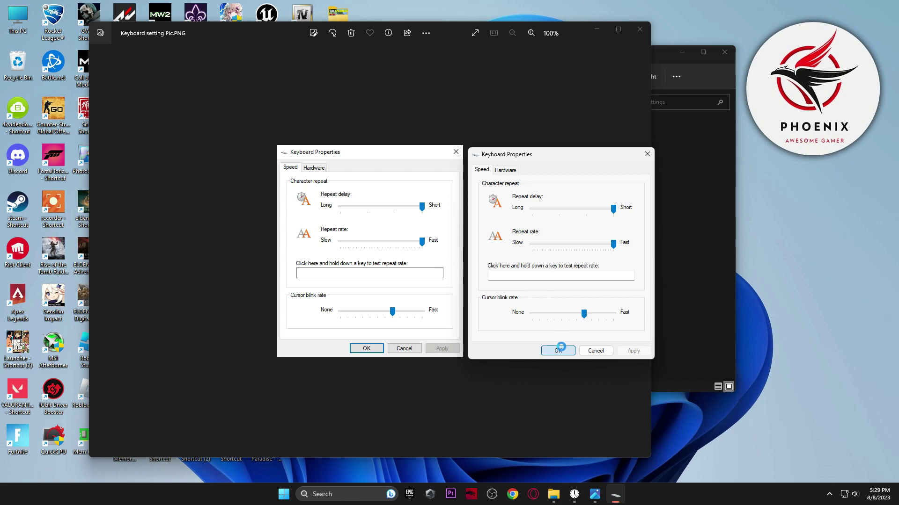
click(557, 351)
click(640, 29)
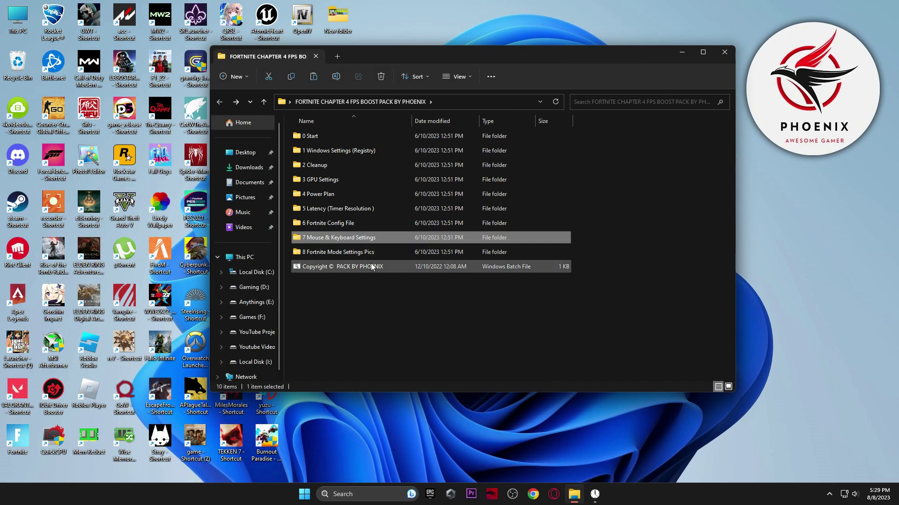
Step: View both Directx 11 Mode settings pictures in the 8 Fortnite Mode Settings Pics folder and close the image
double_click(358, 252)
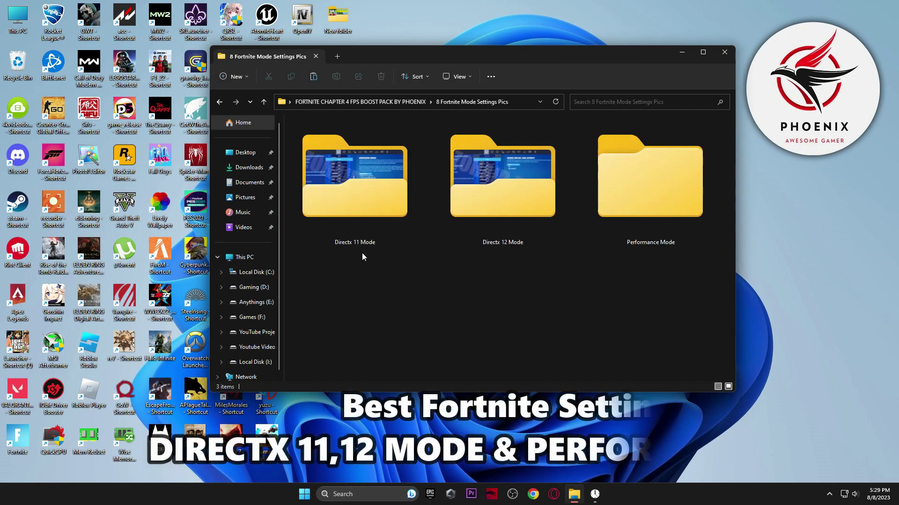
double_click(367, 195)
click(314, 158)
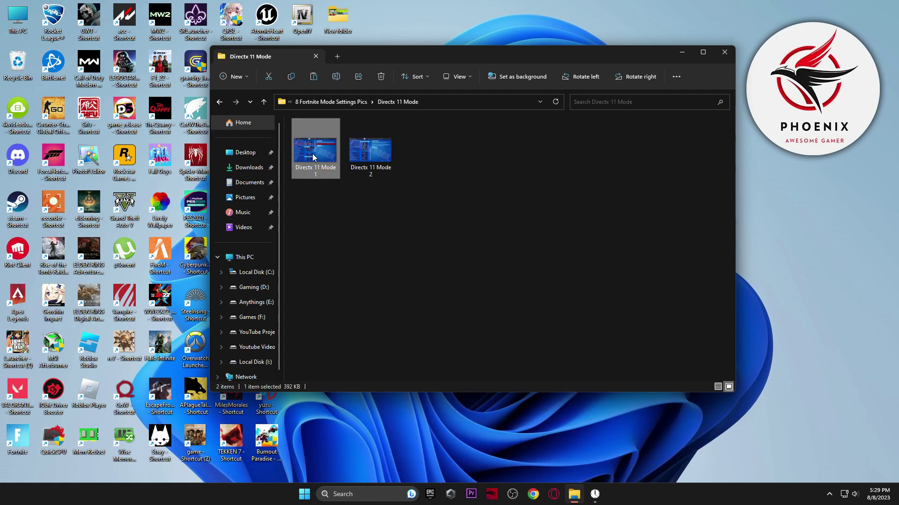
double_click(313, 158)
key(Right)
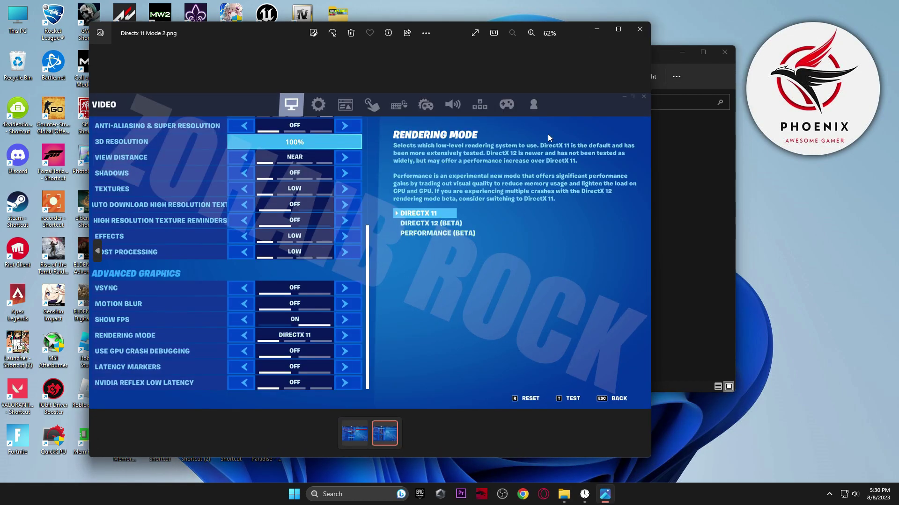
click(640, 30)
Step: View both settings pictures in the Directx 12 Mode folder and close the image
key(alt+Left)
double_click(498, 190)
click(312, 165)
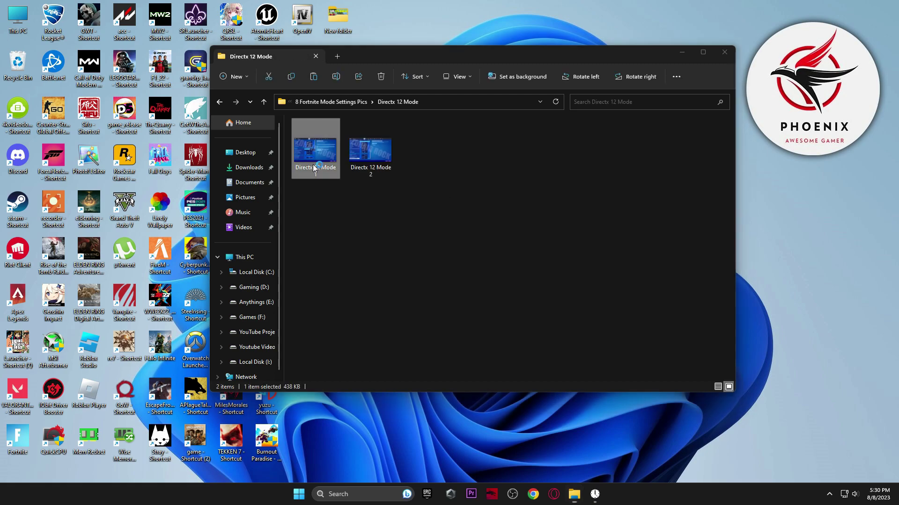
double_click(313, 164)
key(Right)
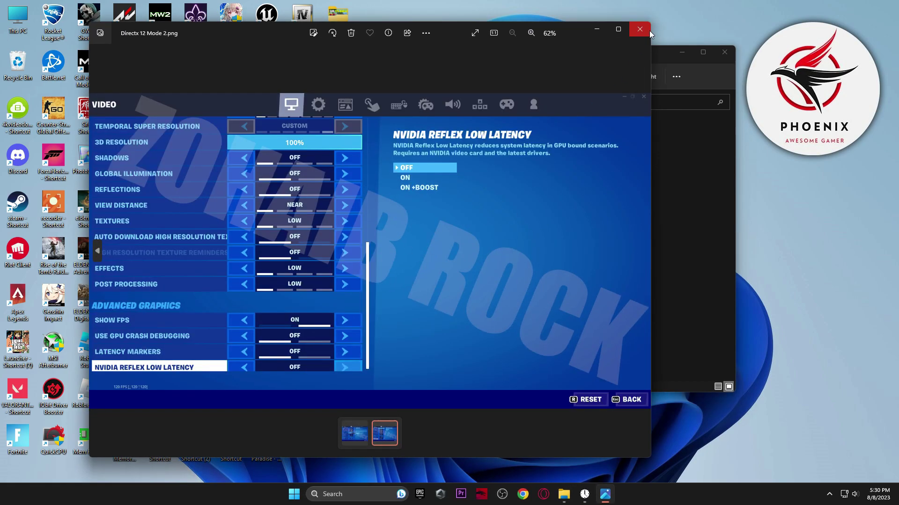
click(649, 30)
Step: View the Performance Mode pictures, compare the High Meshes and Low Meshes versions, and close the image and the folder window
key(alt+Left)
double_click(650, 182)
click(318, 168)
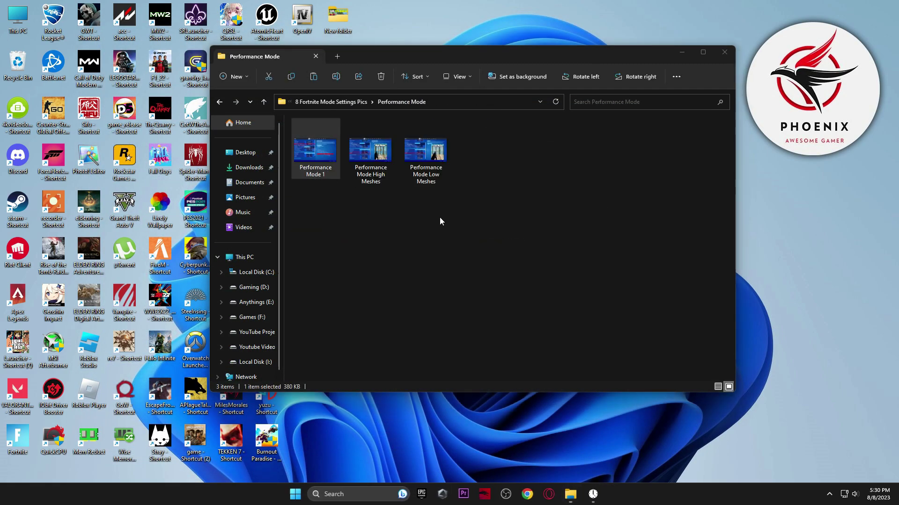
key(Return)
key(Right)
key(Right)
key(Left)
key(Right)
click(638, 29)
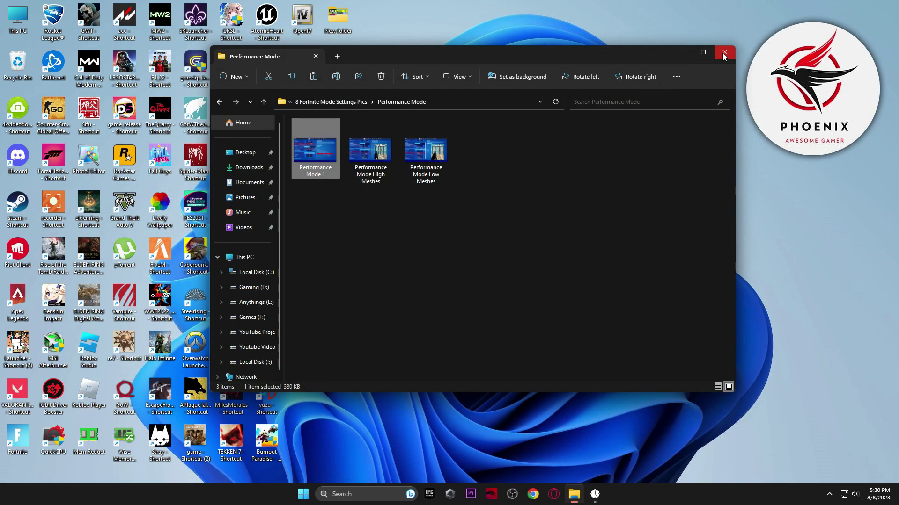
click(724, 52)
Step: Open the Windows graphics settings for apps by way of the Gaming section of Settings
click(313, 488)
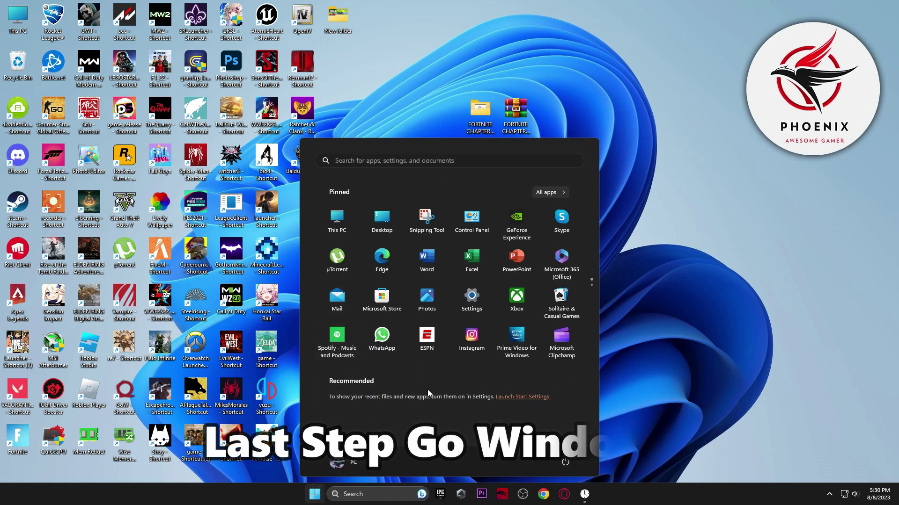
click(474, 299)
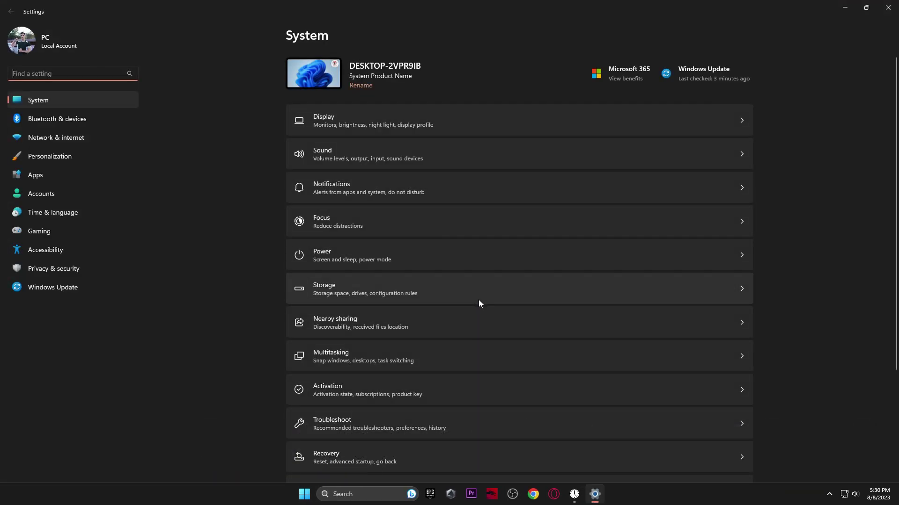
click(59, 231)
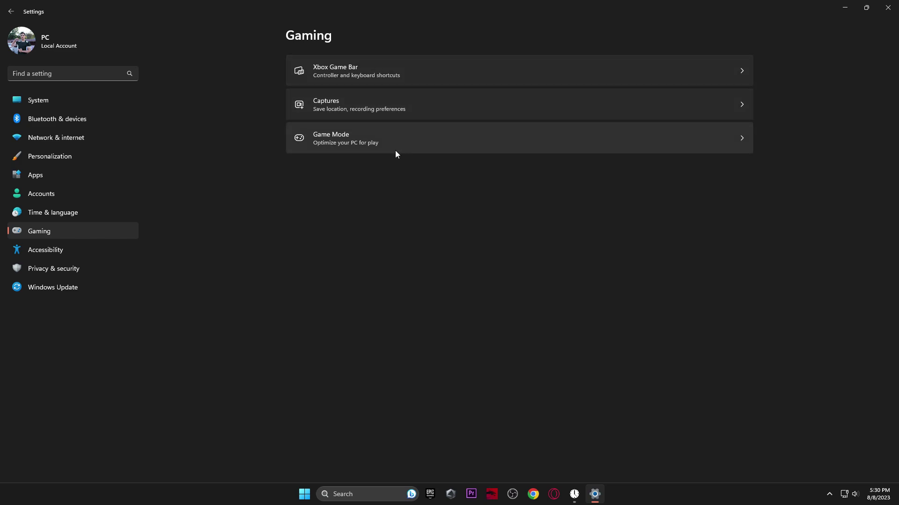
click(352, 61)
click(387, 173)
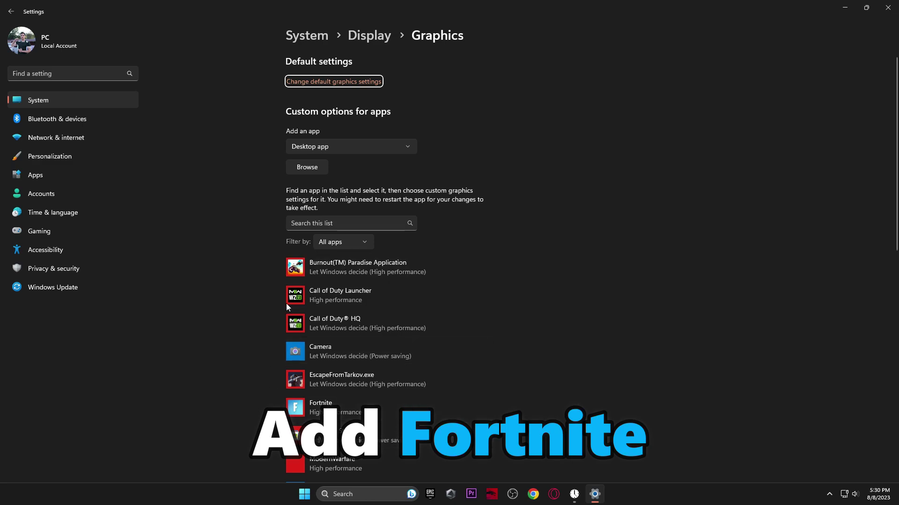
Step: Remove the existing Fortnite entry from the custom graphics options for apps
scroll(359, 389, down, 5)
click(355, 215)
click(469, 261)
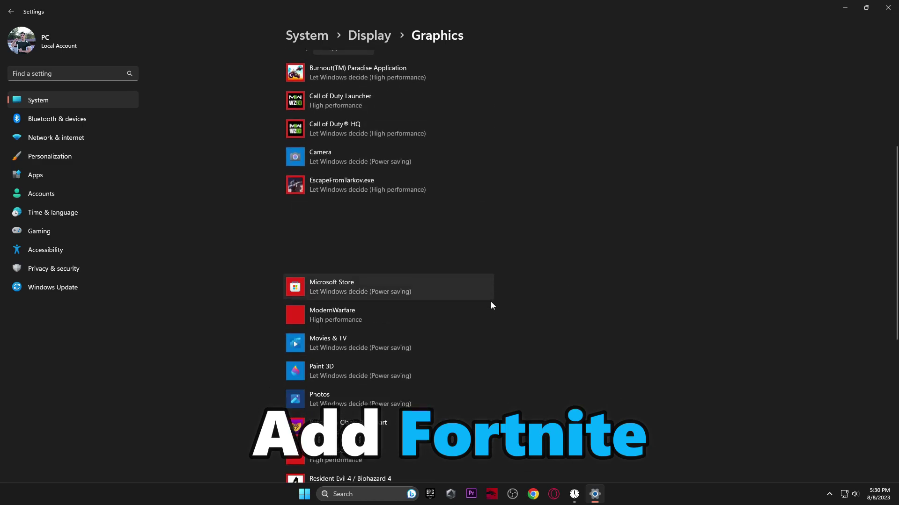
Step: Add FortniteClient-Win64-Shipping from I: > Games > Fortnite > FortniteGame > Binaries > Win64 as a desktop app in the custom graphics options
scroll(417, 268, up, 5)
click(307, 168)
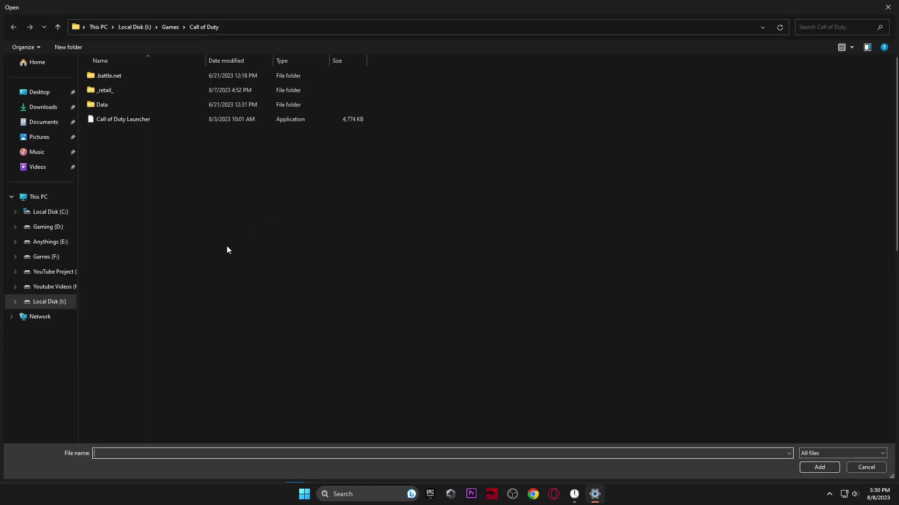
click(53, 305)
double_click(128, 74)
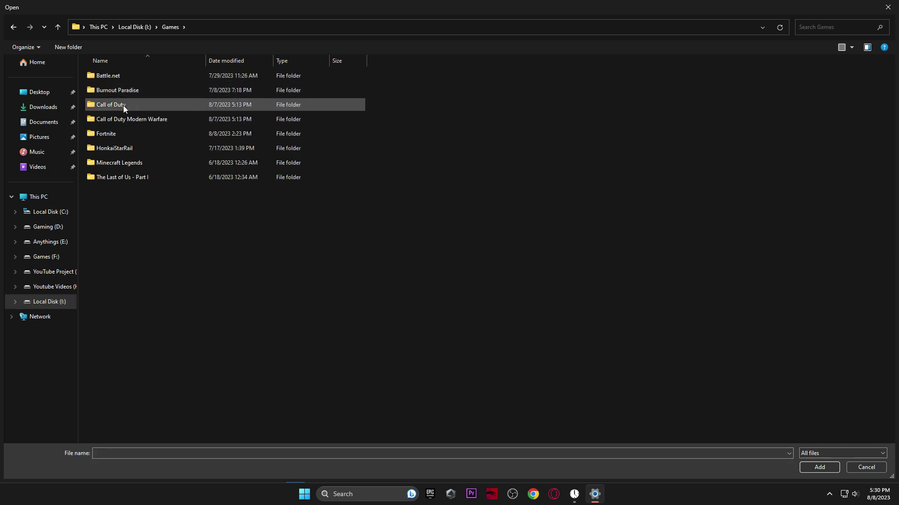
double_click(129, 134)
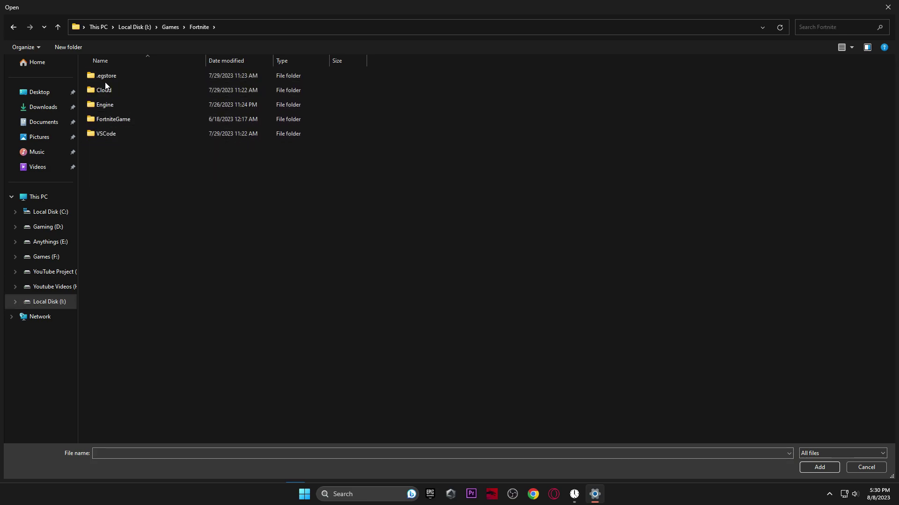
double_click(128, 119)
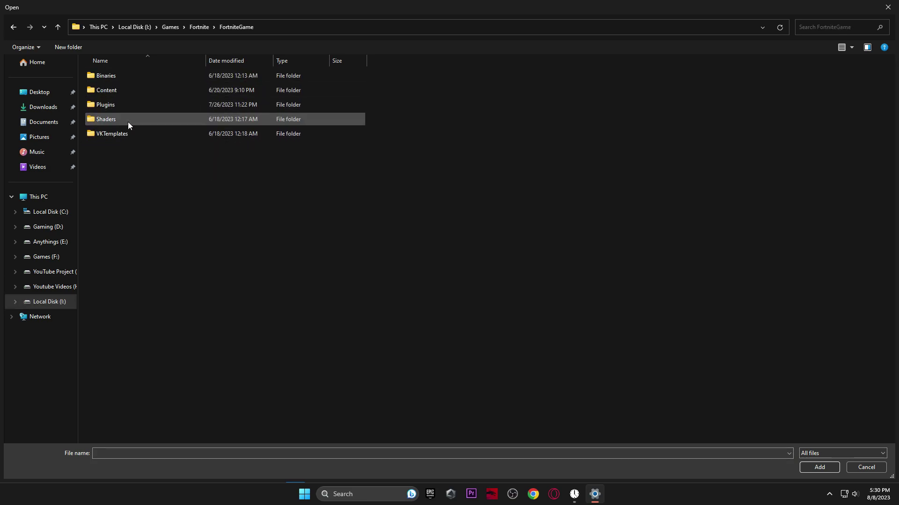
double_click(124, 75)
double_click(122, 94)
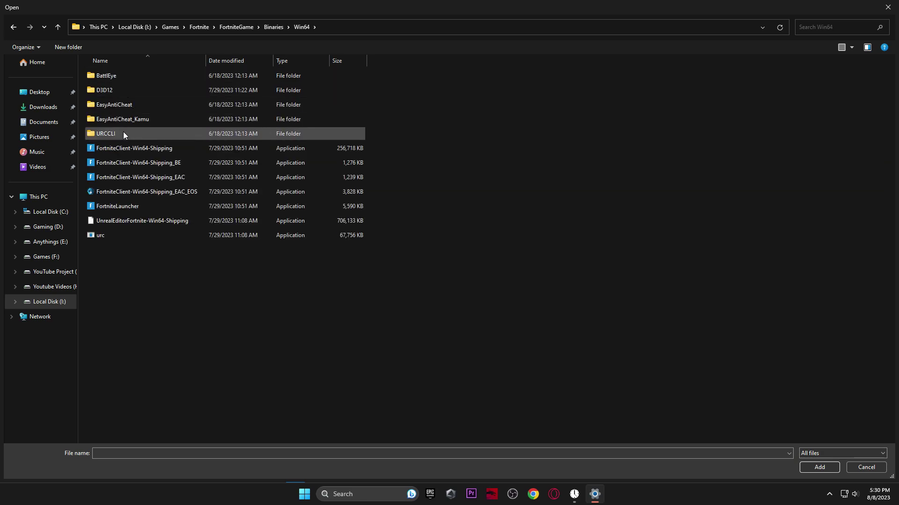
click(125, 148)
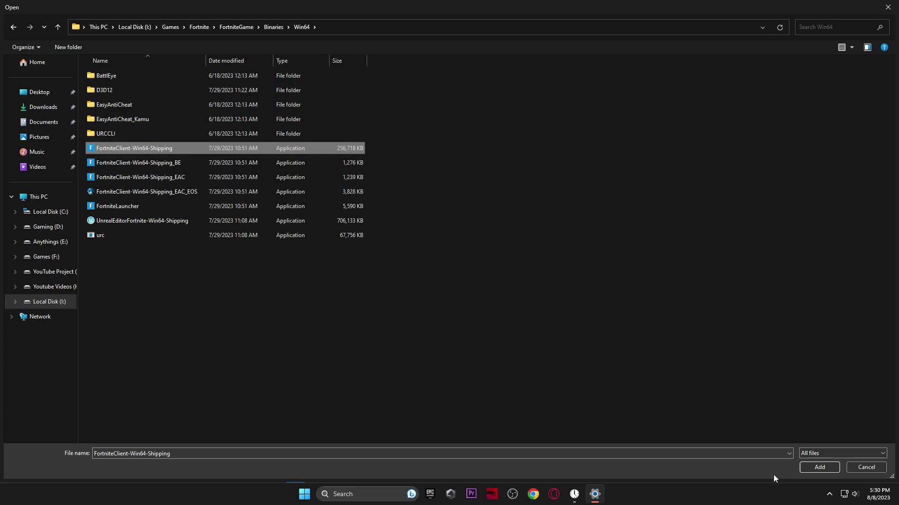
click(819, 467)
Step: Set the Fortnite entry's graphics preference to High performance and save it
click(435, 417)
click(423, 456)
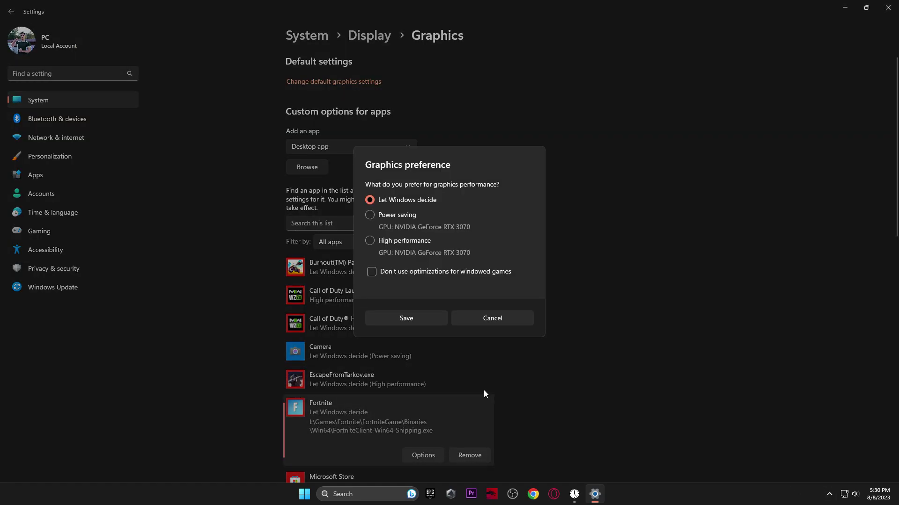
click(391, 244)
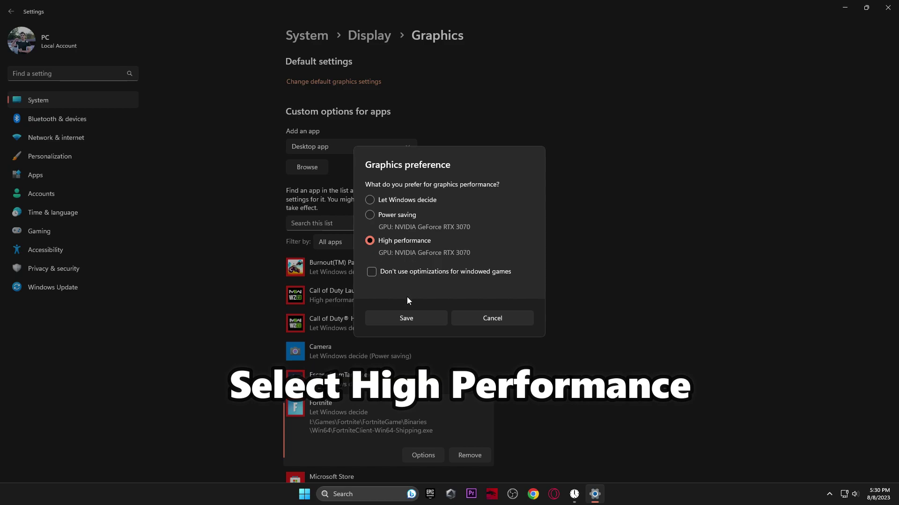
click(422, 319)
Step: Close Settings and open the Windows power options
click(887, 8)
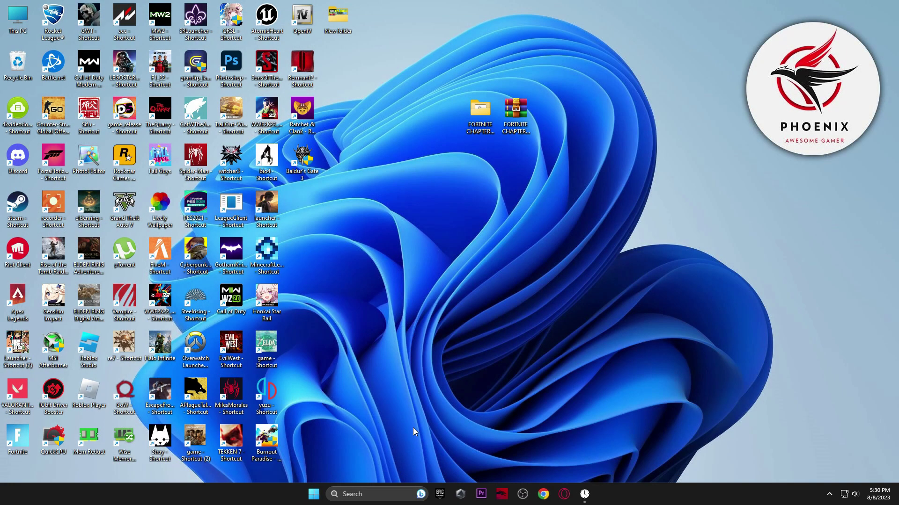
click(314, 494)
click(564, 461)
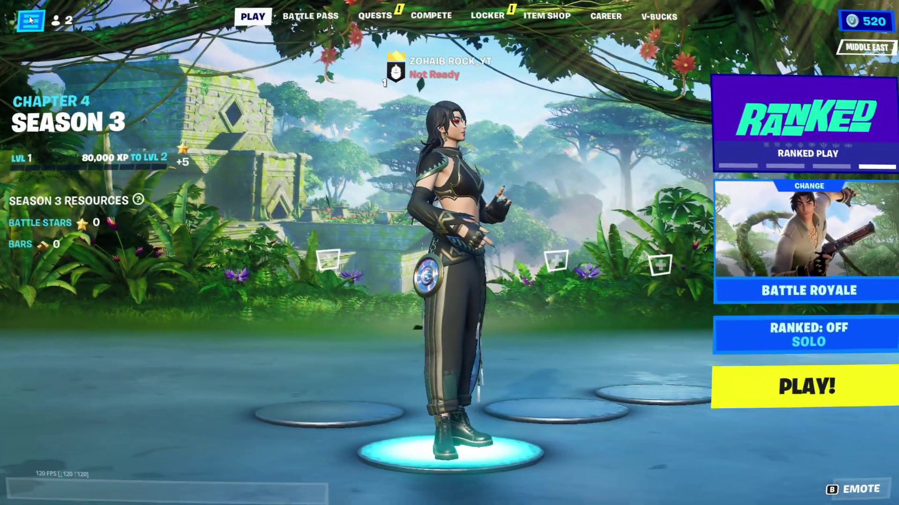
Step: Review Fortnite's in-game Video settings from Display through Advanced Graphics, including Meshes, and return to the lobby
click(31, 20)
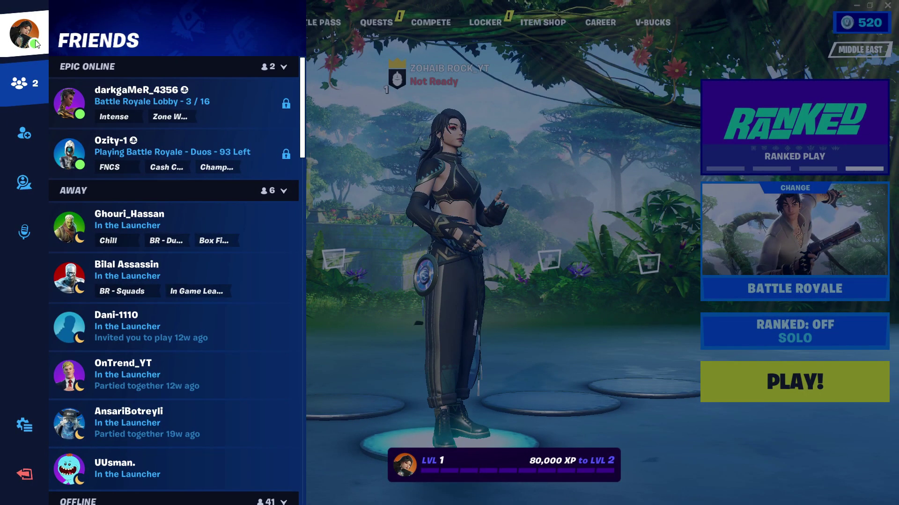
click(32, 414)
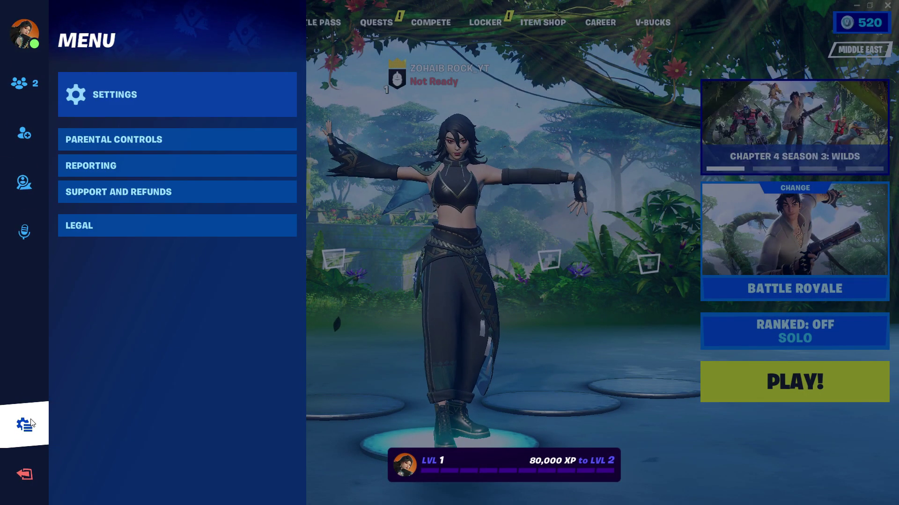
click(176, 99)
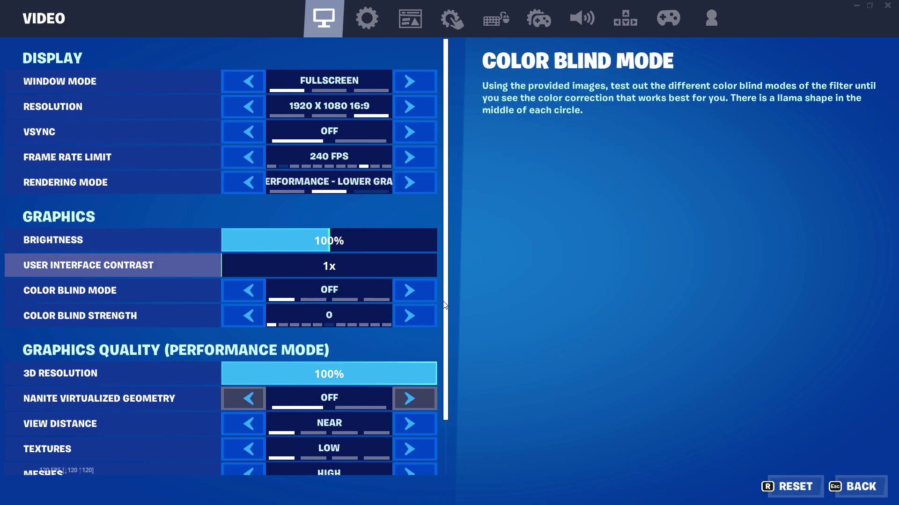
drag(448, 254, 444, 396)
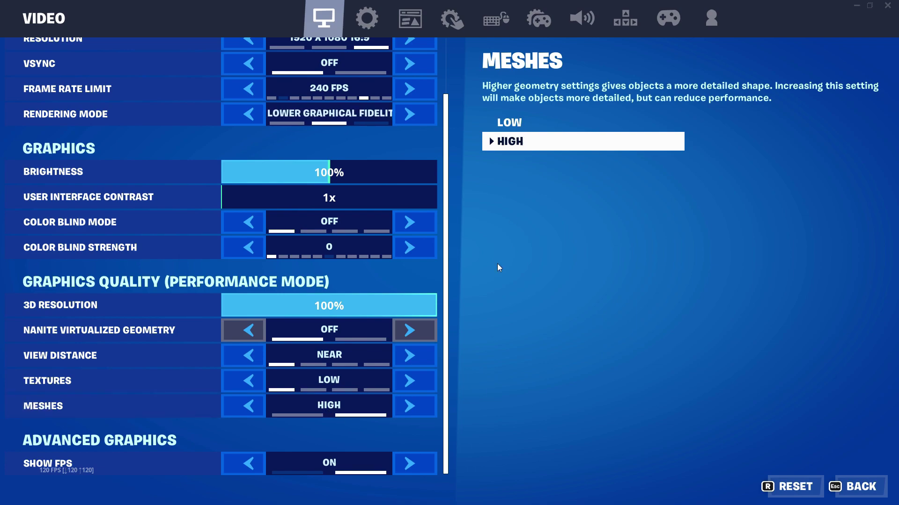
click(861, 495)
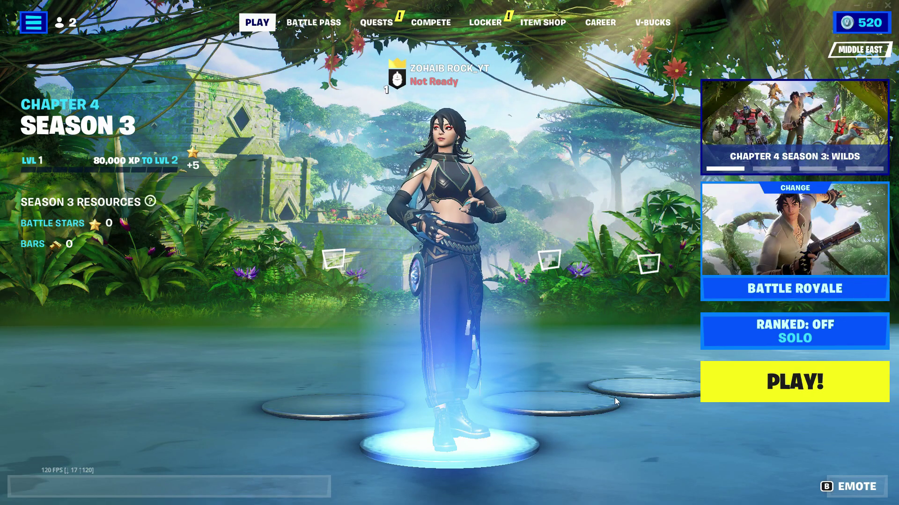
Step: Start a solo Battle Royale match and harvest materials with the pickaxe on the roof and inside the house at Slappy Shores
click(755, 400)
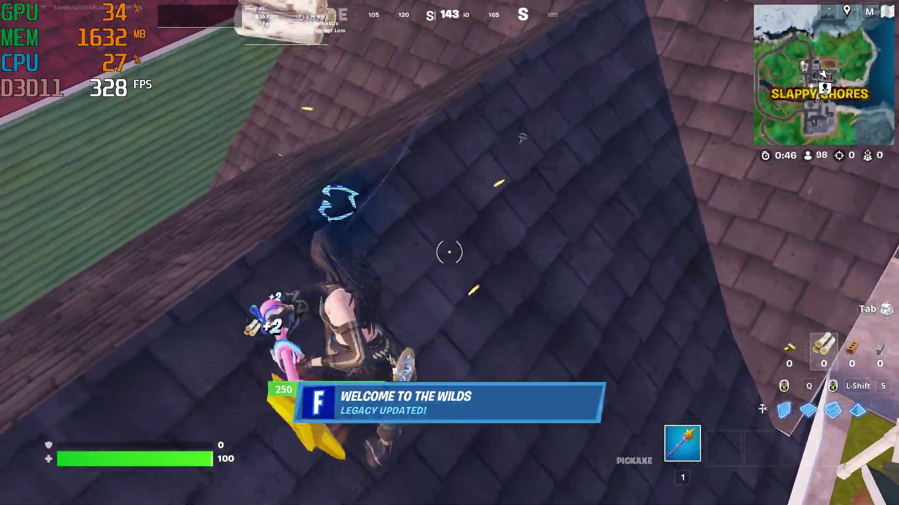
click(448, 252)
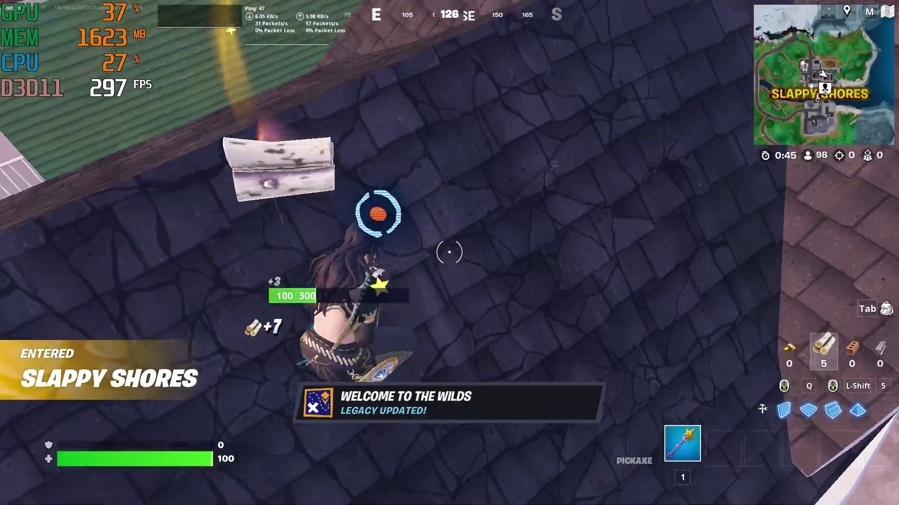
click(449, 252)
click(449, 252)
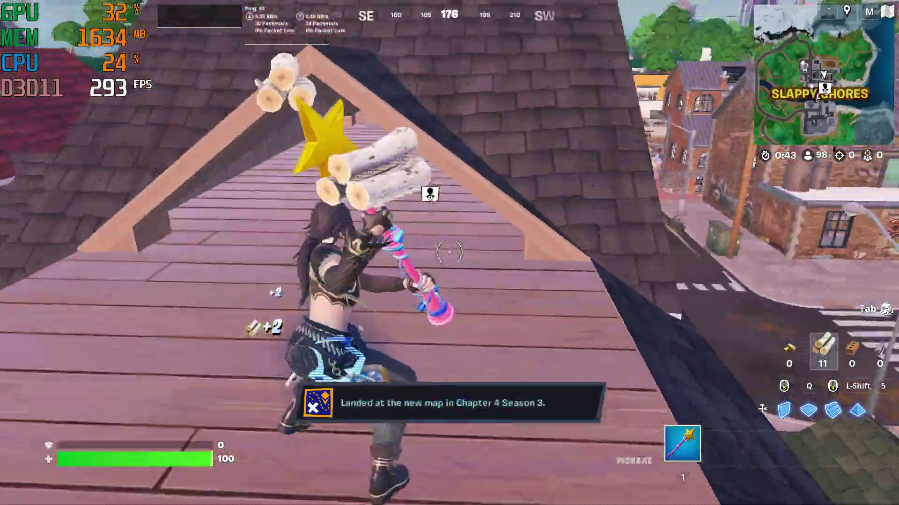
click(448, 252)
click(448, 252)
click(449, 252)
click(449, 252)
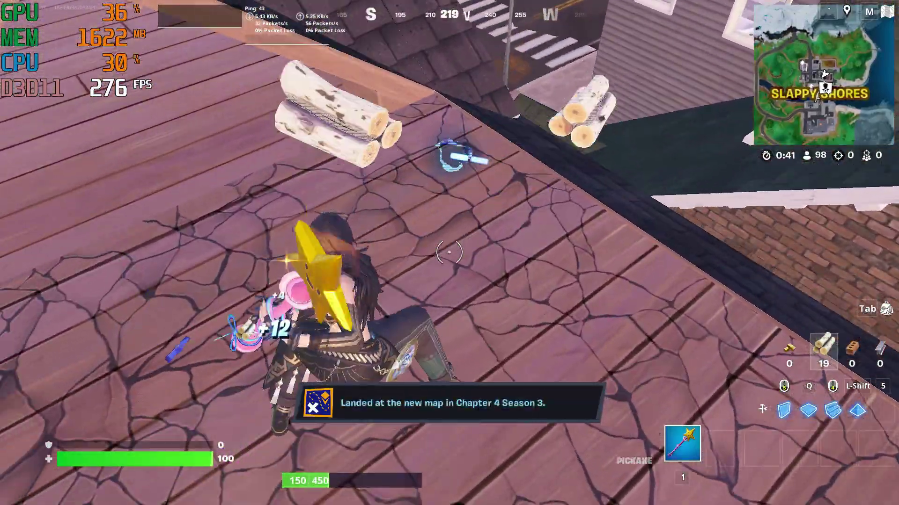
click(448, 252)
click(449, 252)
click(449, 252)
click(449, 252)
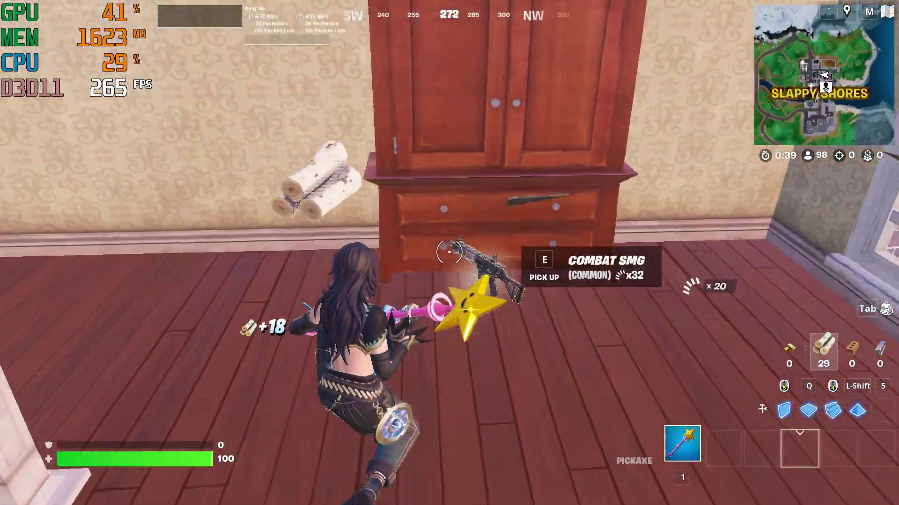
click(449, 252)
click(449, 252)
click(449, 252)
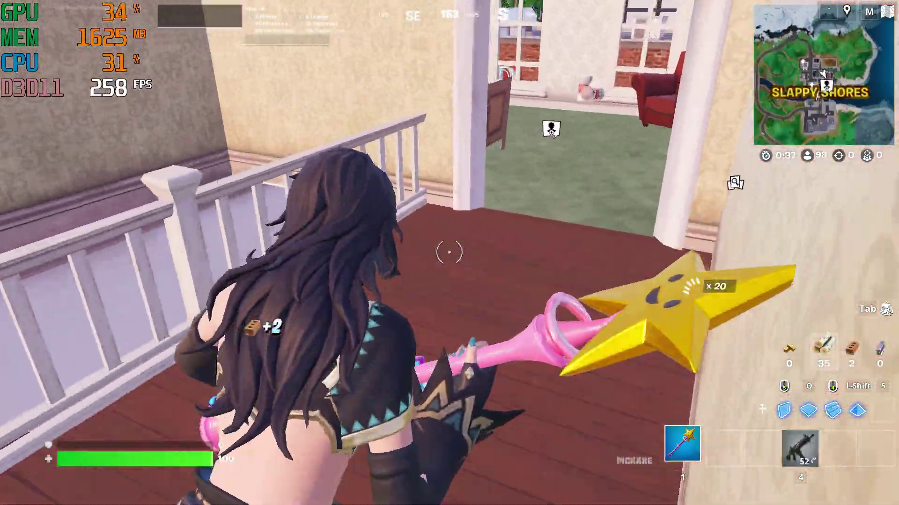
click(449, 252)
click(449, 252)
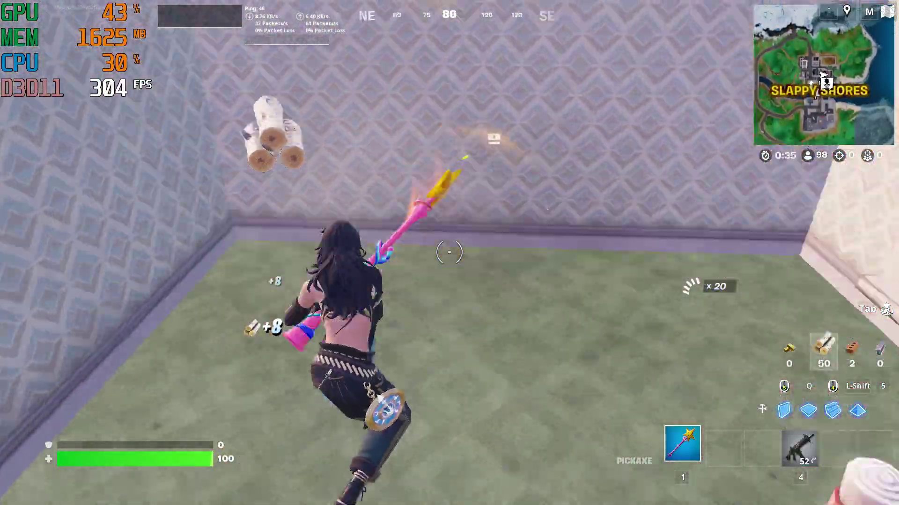